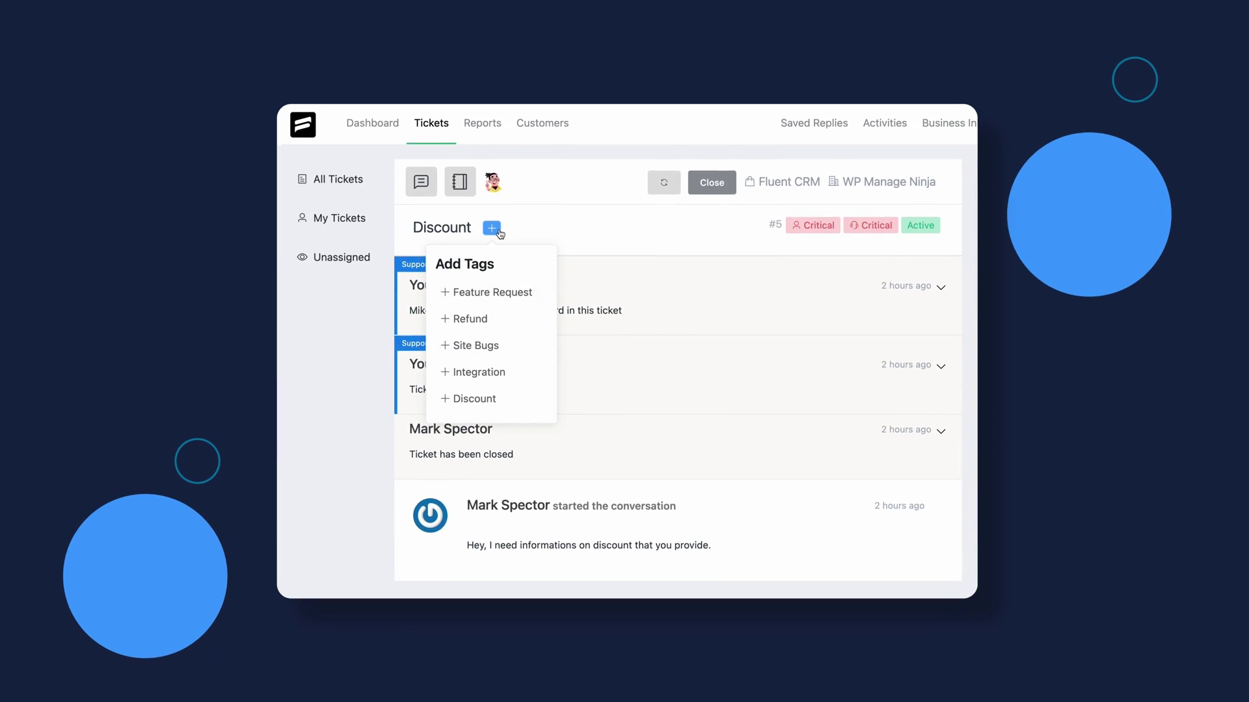
- Tag the Discount ticket with Discount, then filter the ticket list to the Discount tag
left_click(490, 657)
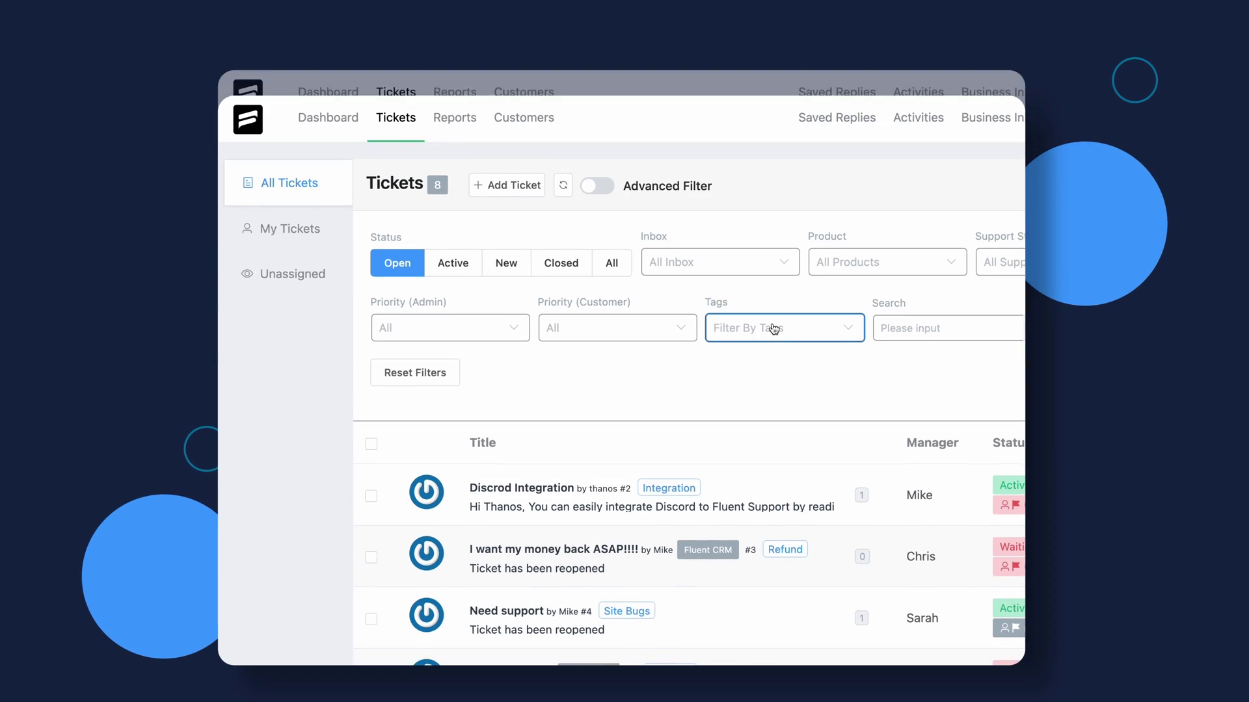
left_click(773, 303)
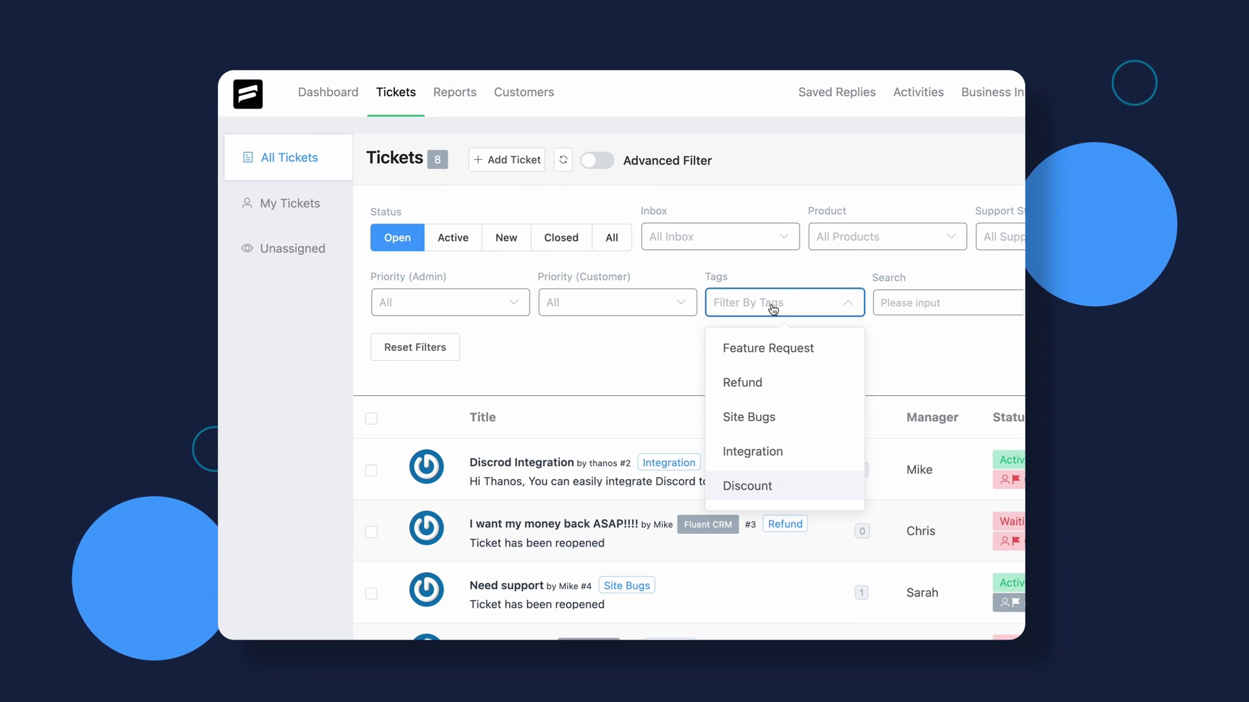
left_click(745, 487)
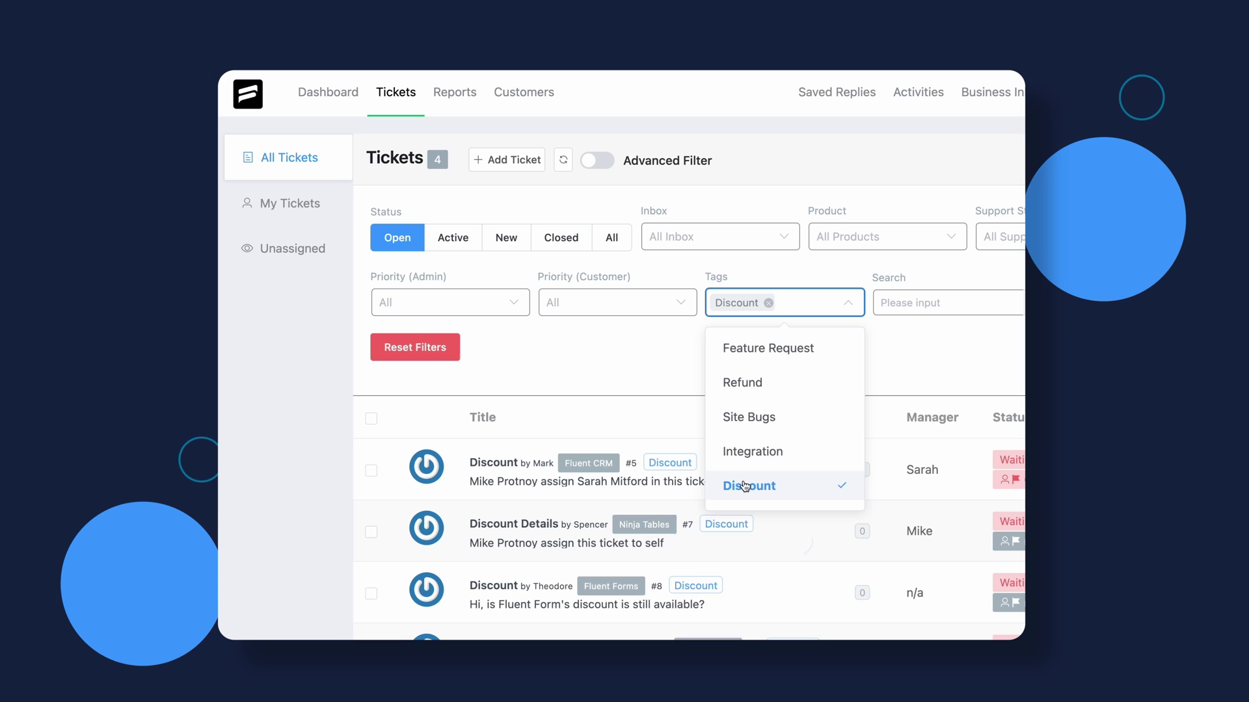
left_click(680, 377)
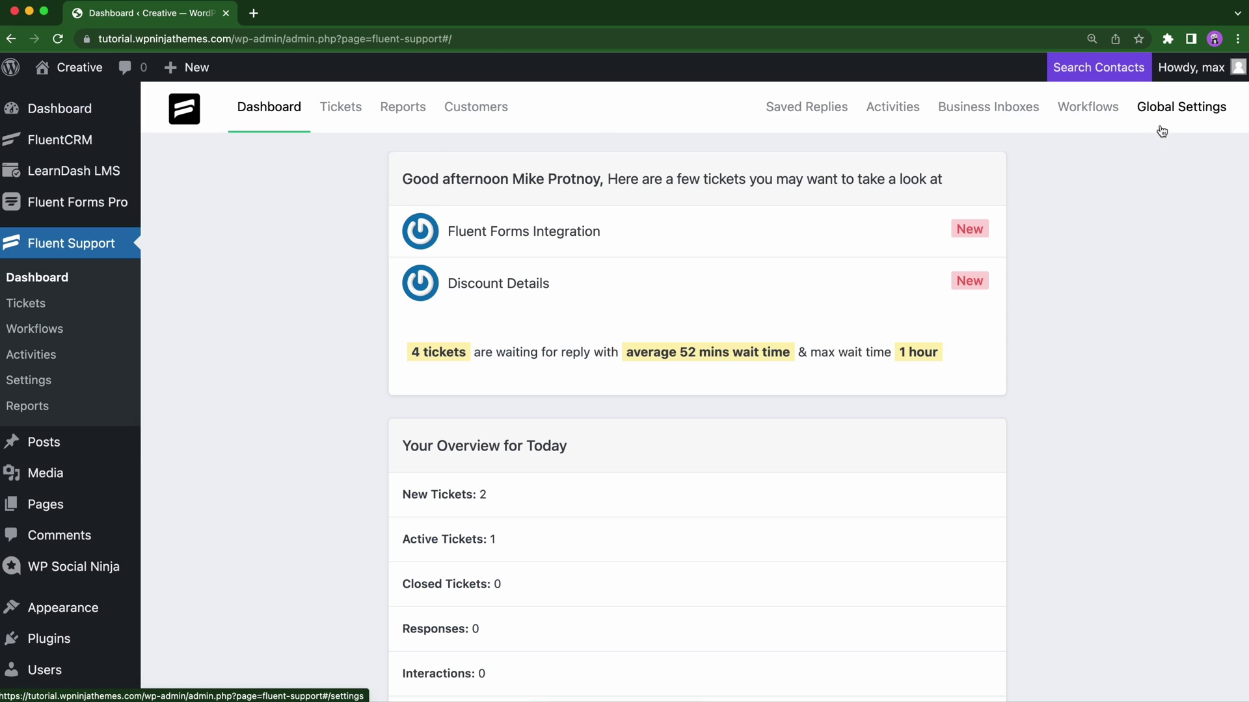
- Open a blank Create New Ticket Tag form under Global Settings' Ticket Tags
left_click(1162, 129)
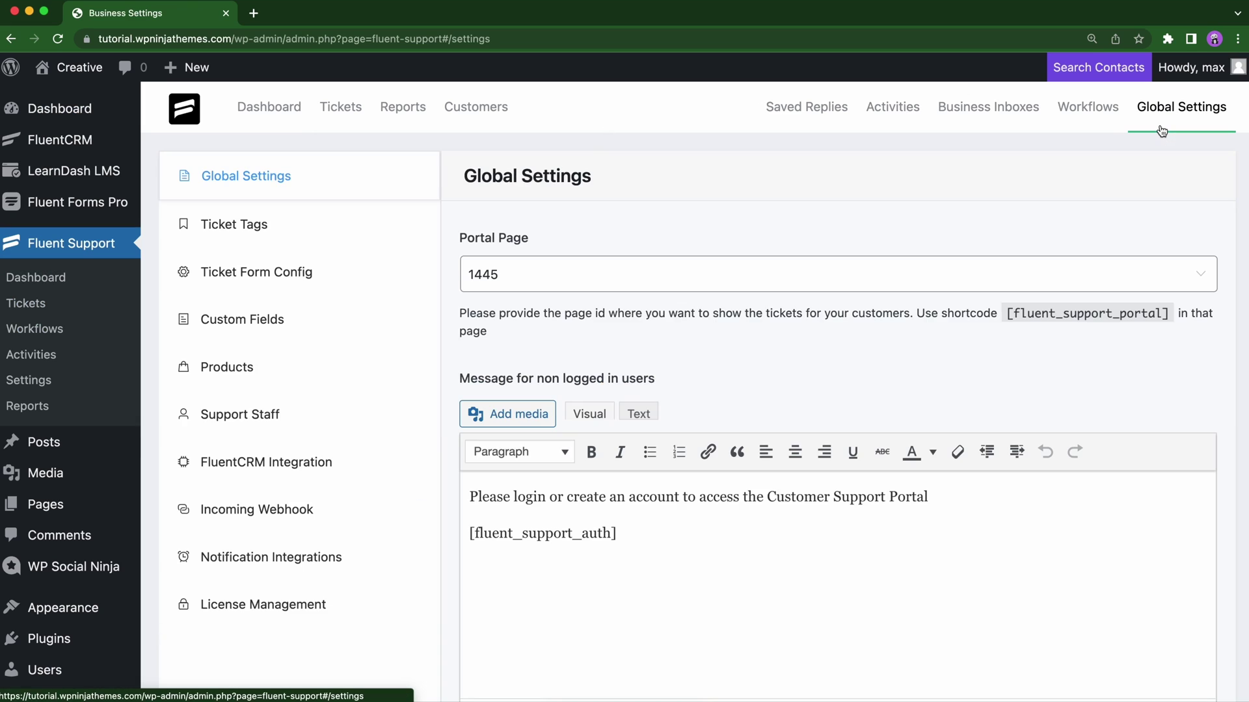
left_click(347, 233)
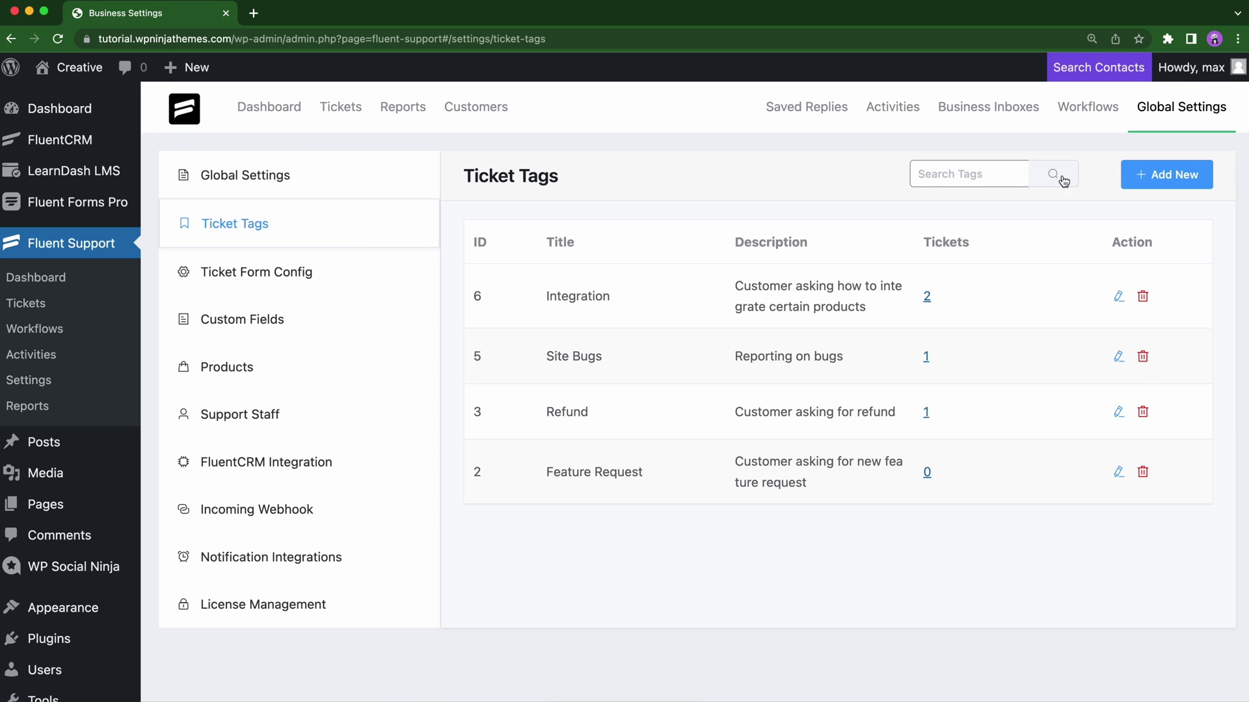
left_click(1144, 181)
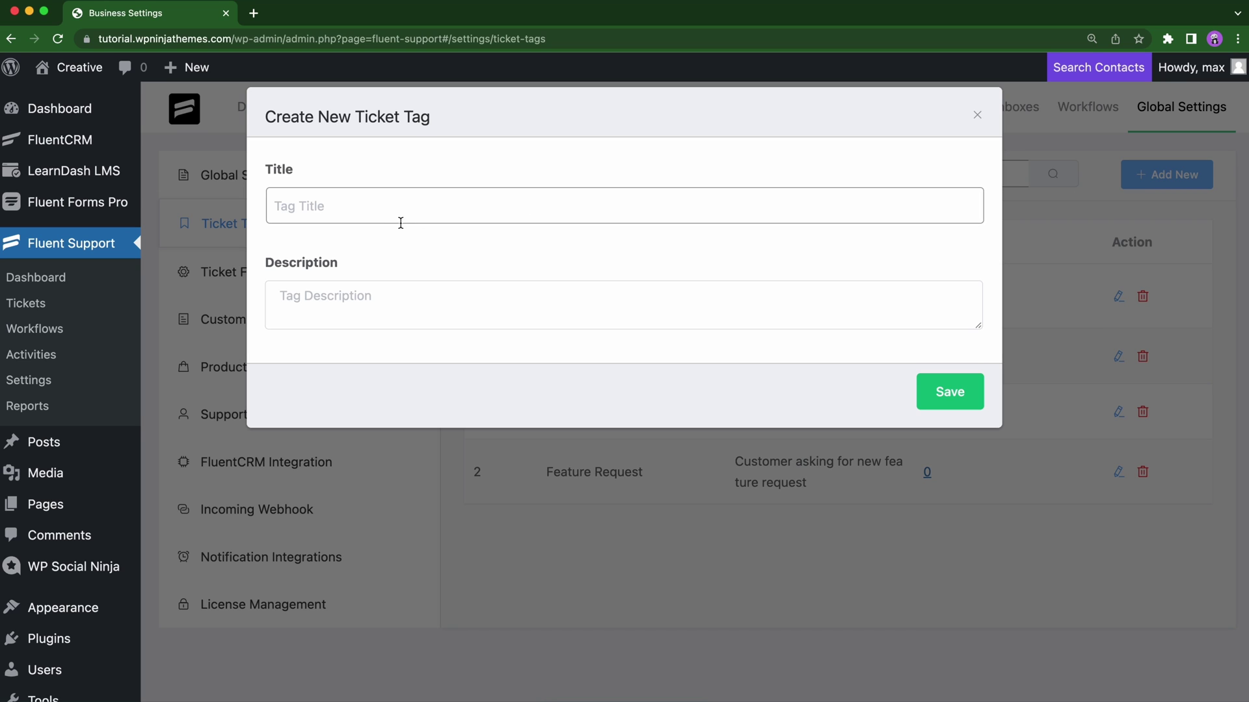
- Save a Discount tag described as 'Customer asking for product discount'
left_click(382, 211)
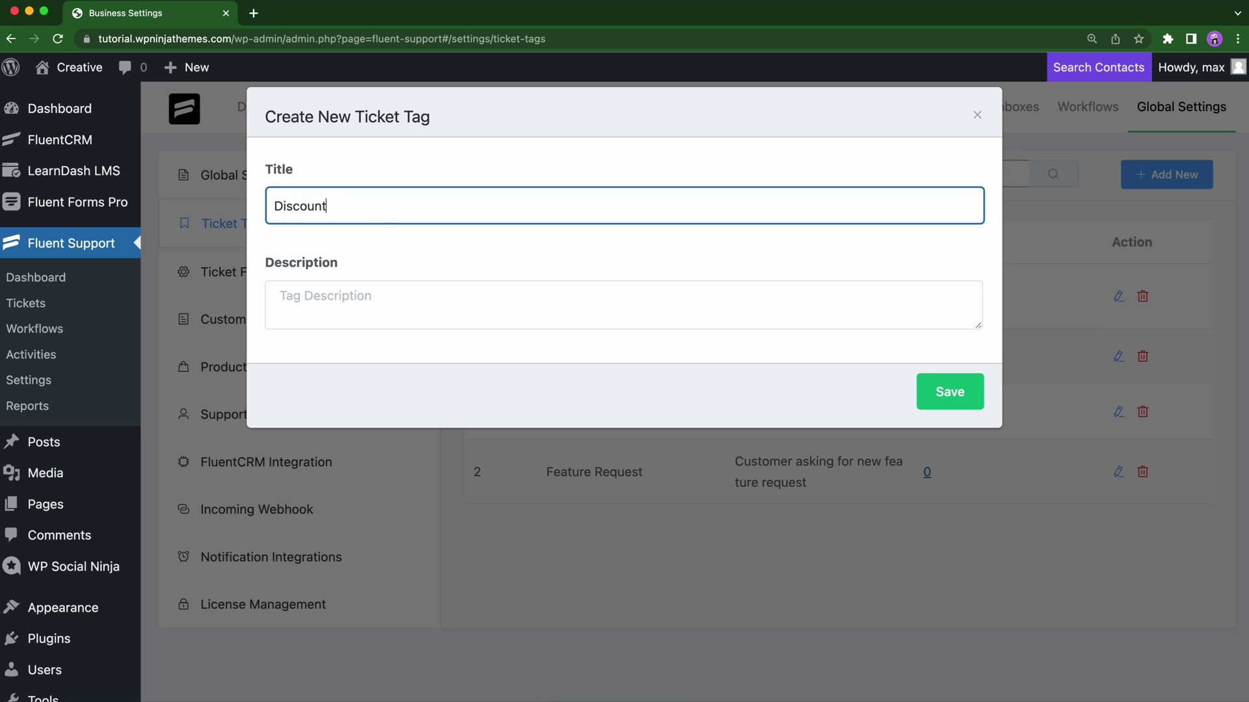
left_click(455, 305)
type("Cus")
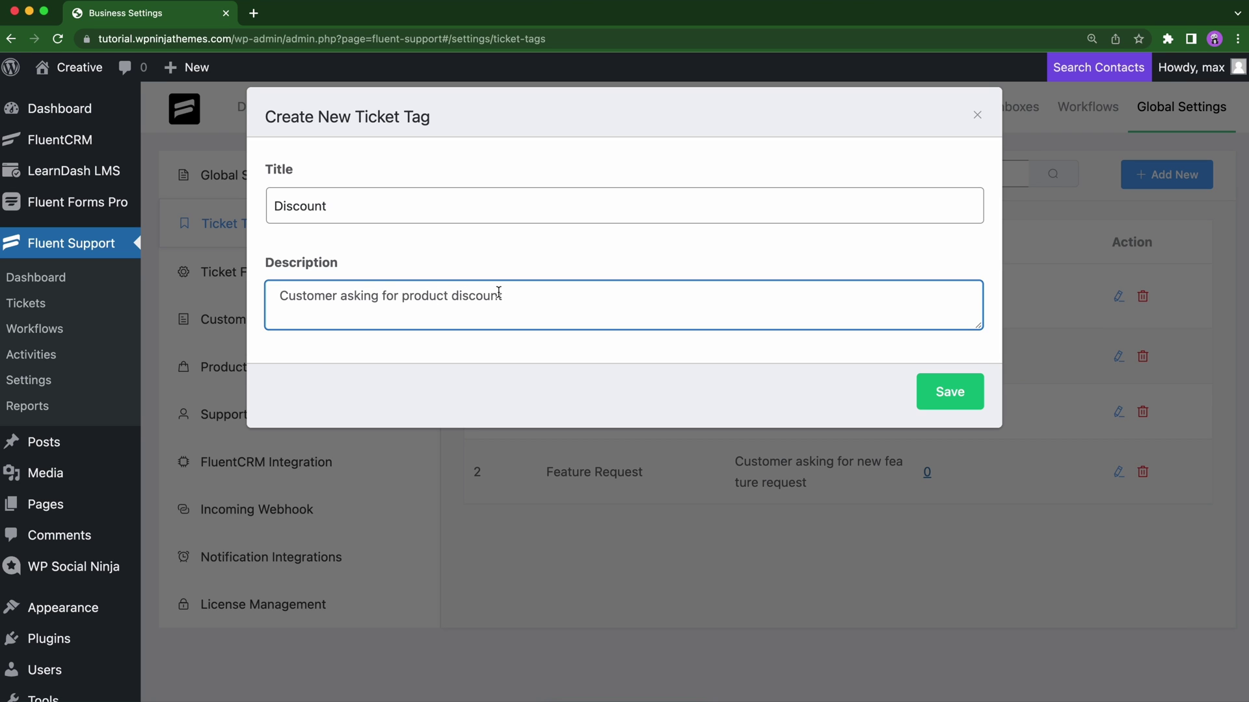
left_click(946, 404)
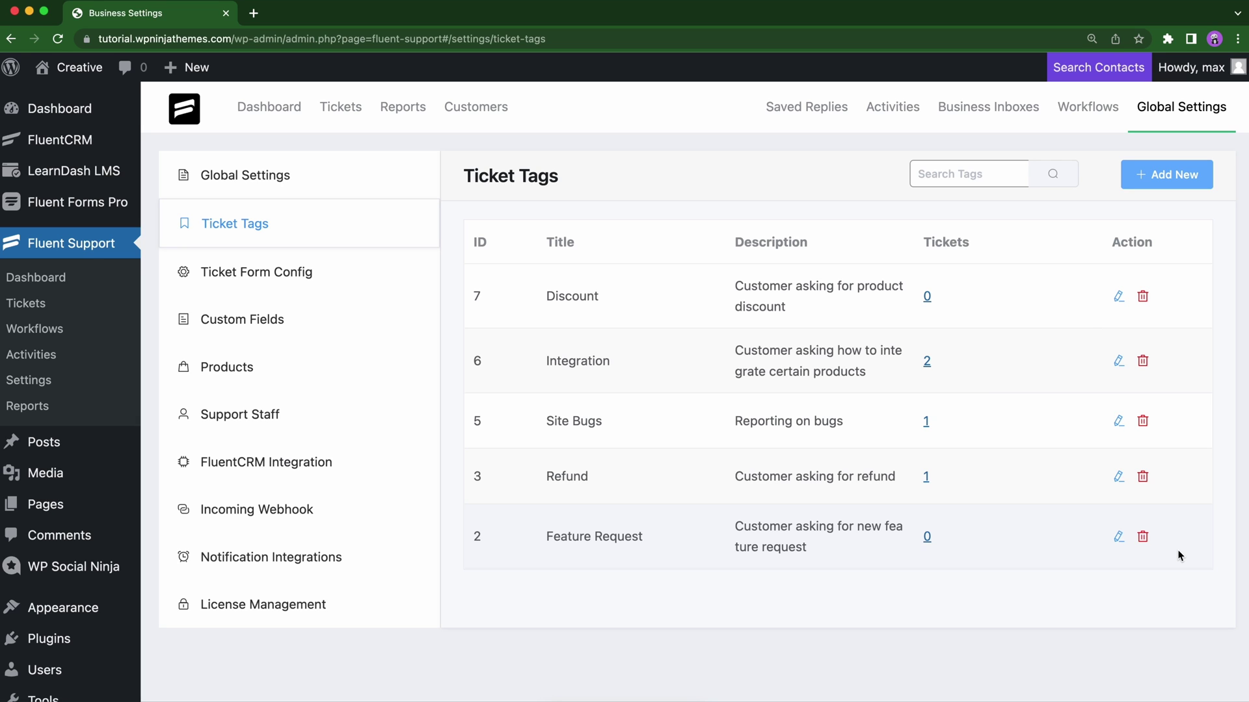
- Create an Automatic workflow named 'Discounts' and open its draft editor
left_click(1109, 115)
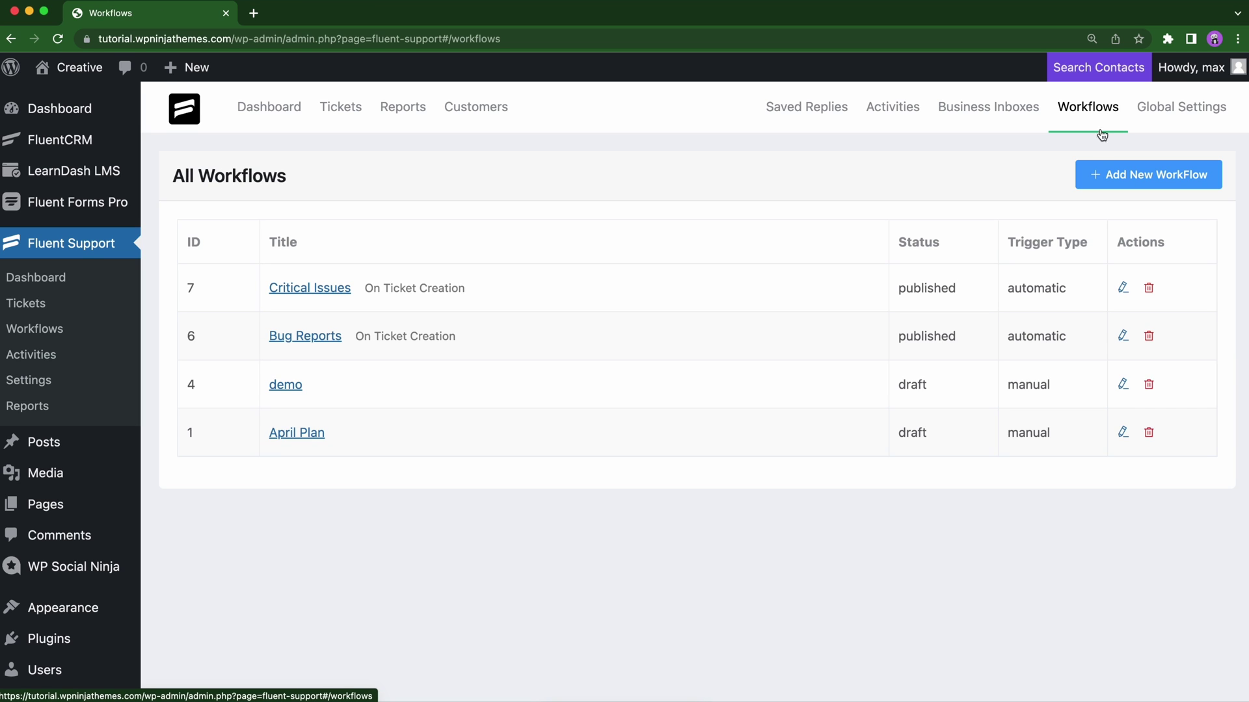
left_click(1112, 175)
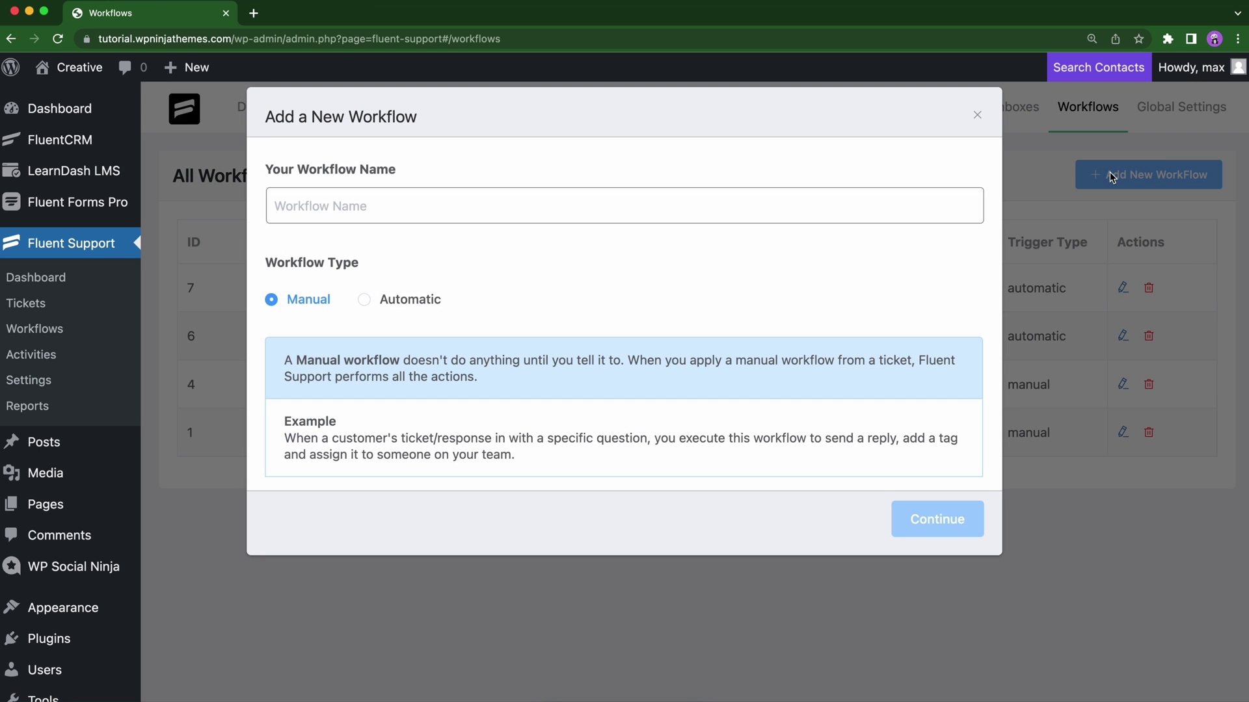
left_click(677, 195)
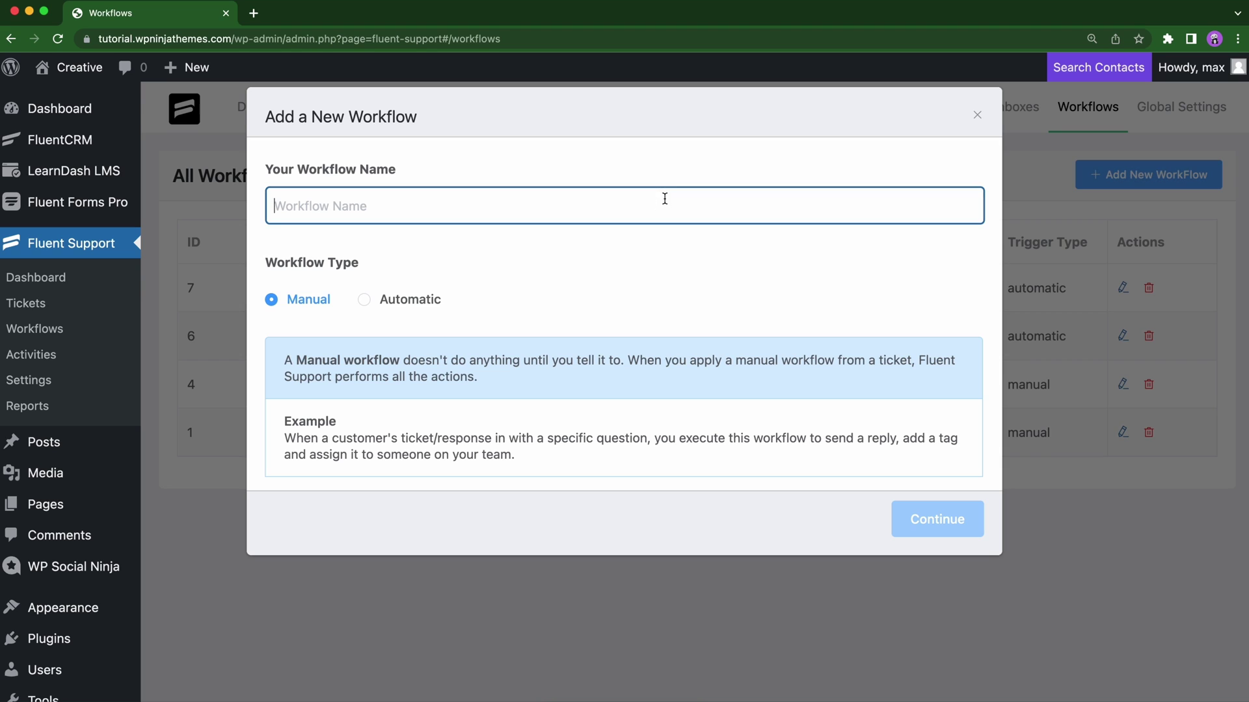
type("Discounts")
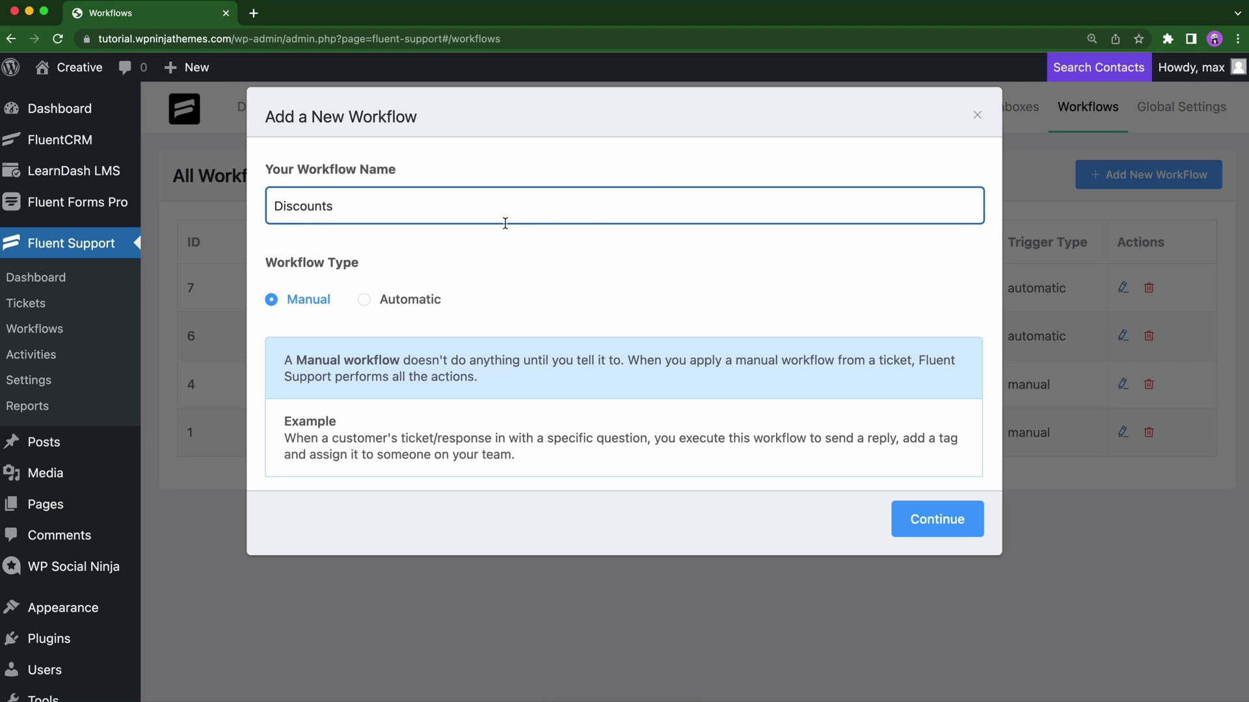
left_click(365, 300)
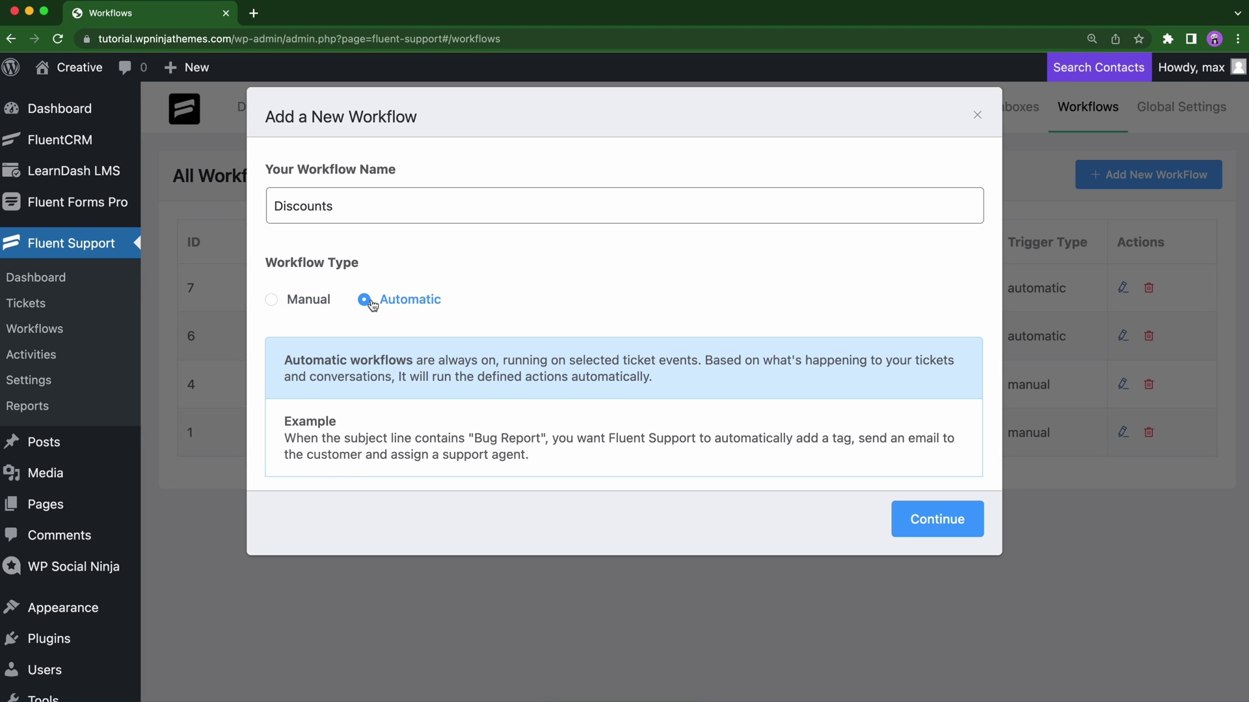
left_click(906, 518)
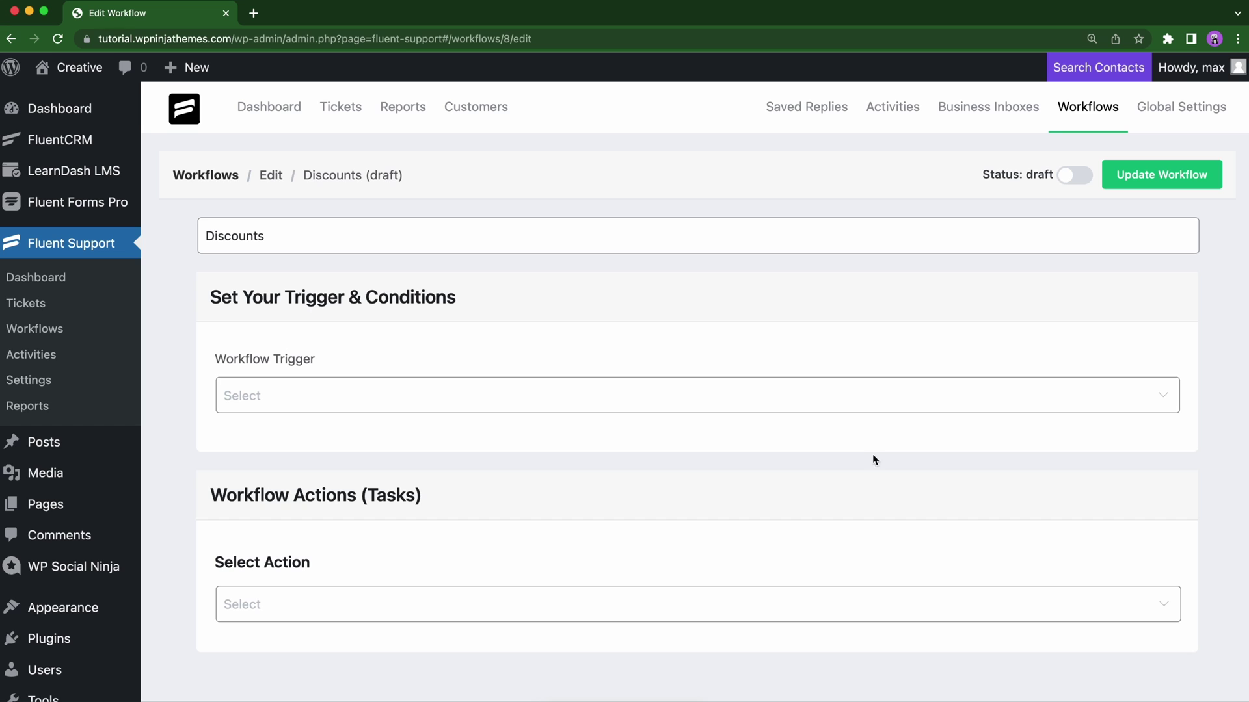
- Trigger the workflow On Ticket Creation when Ticket Title contains 'discount'
left_click(826, 407)
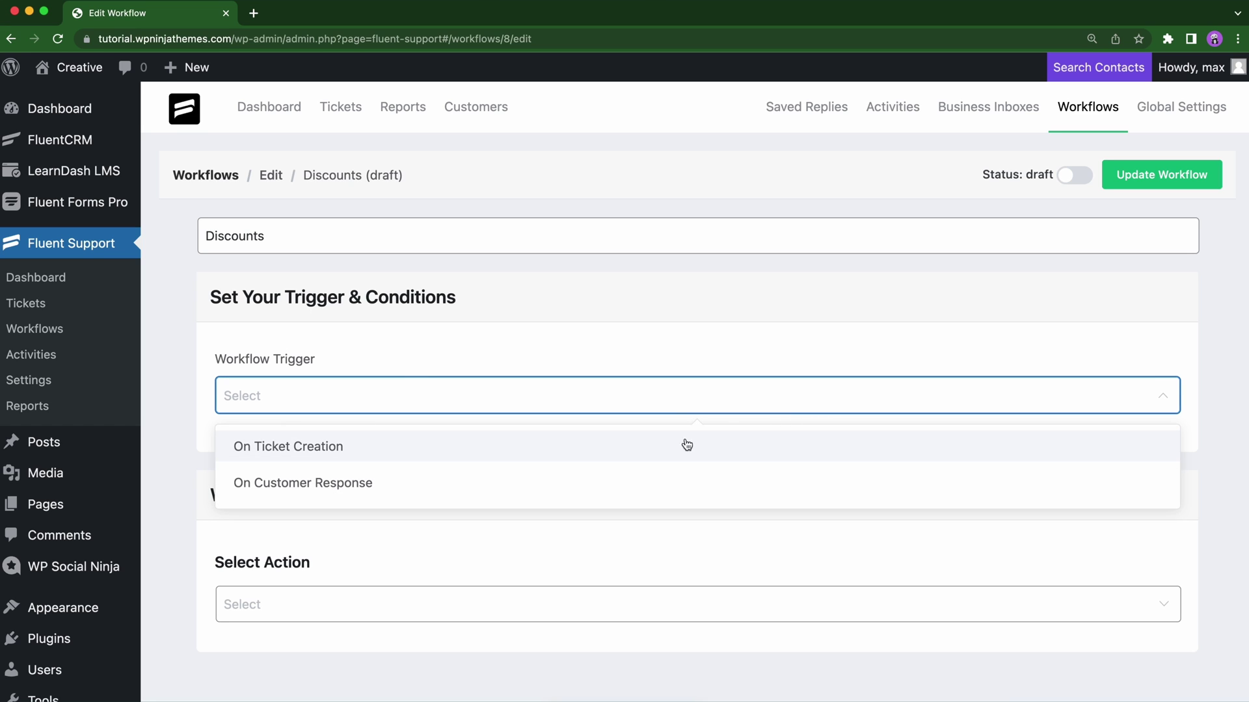
left_click(569, 462)
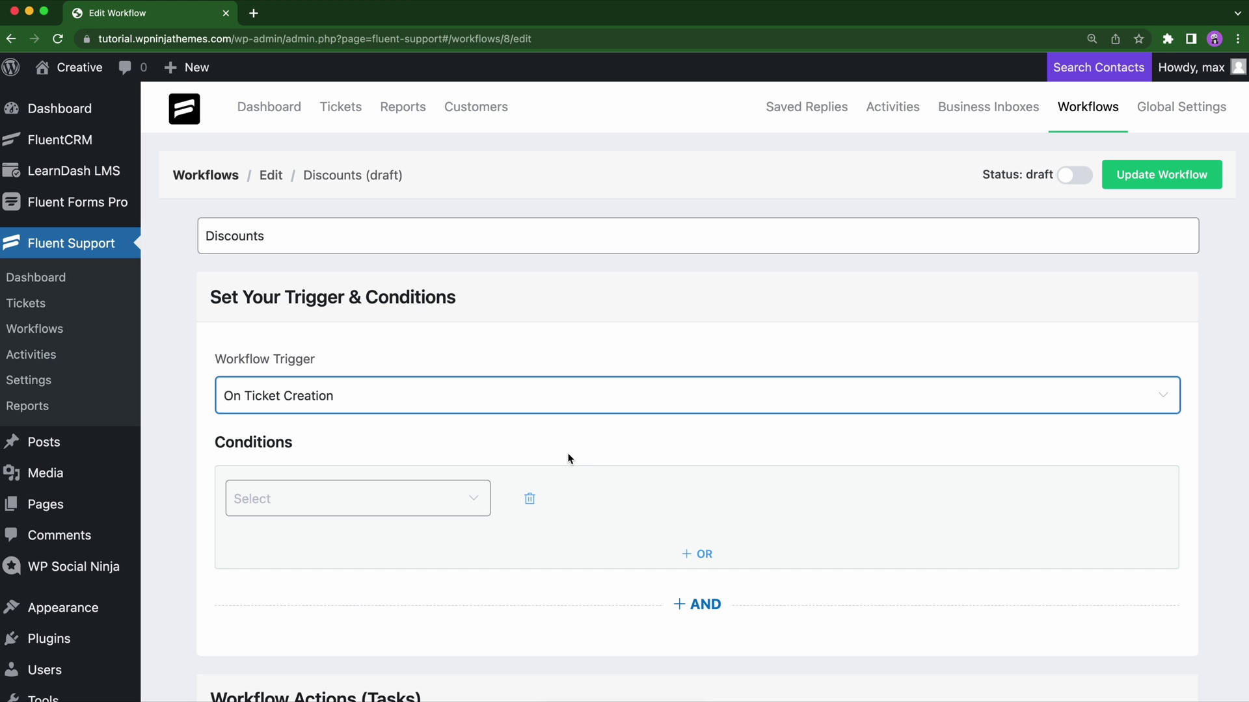
left_click(480, 497)
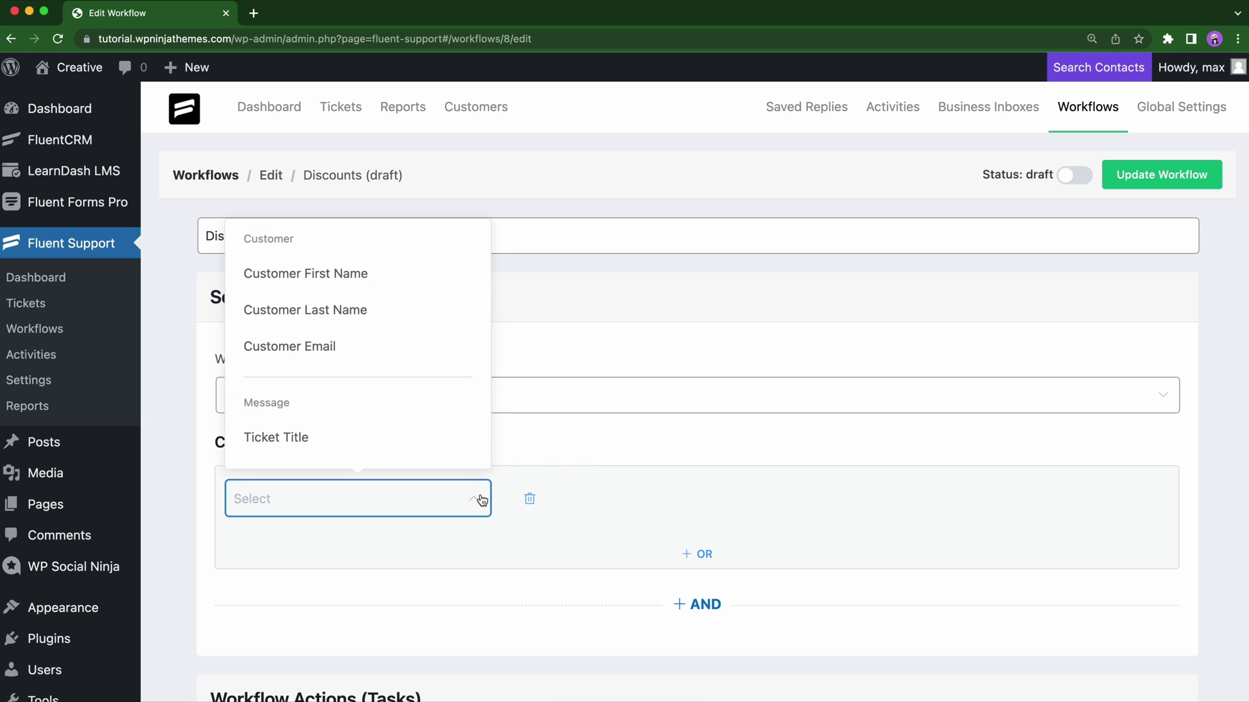
left_click(323, 437)
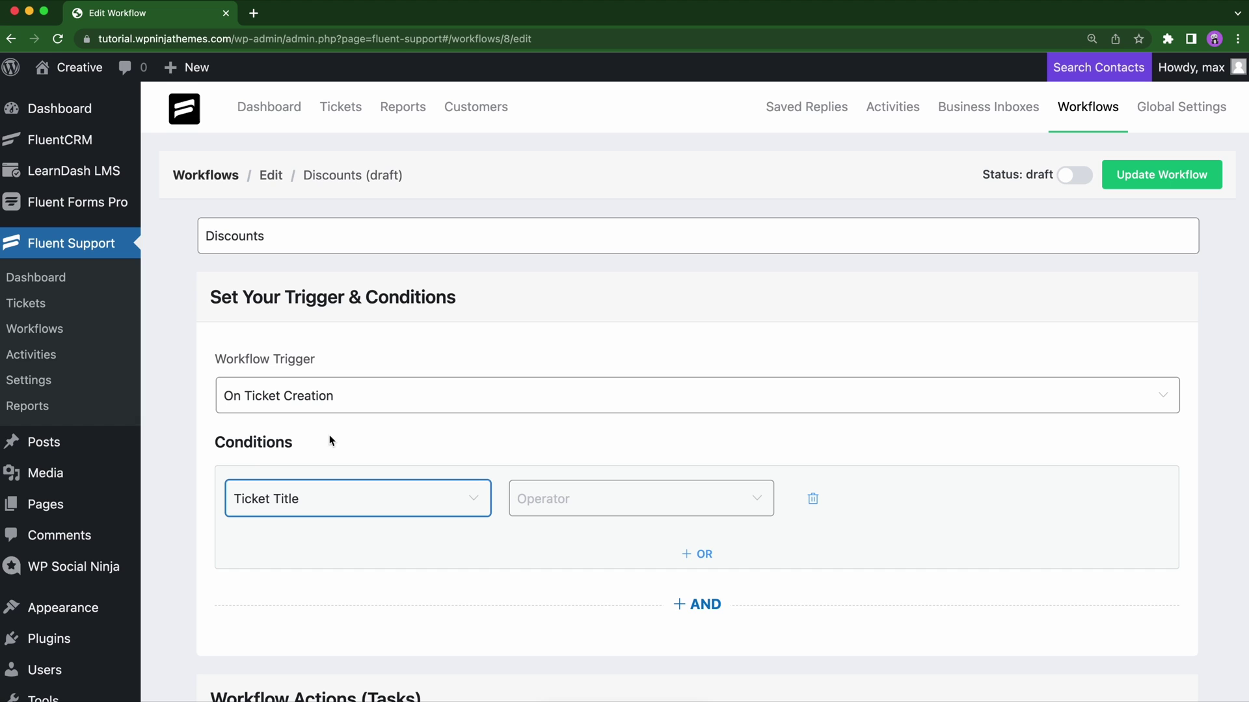
left_click(585, 498)
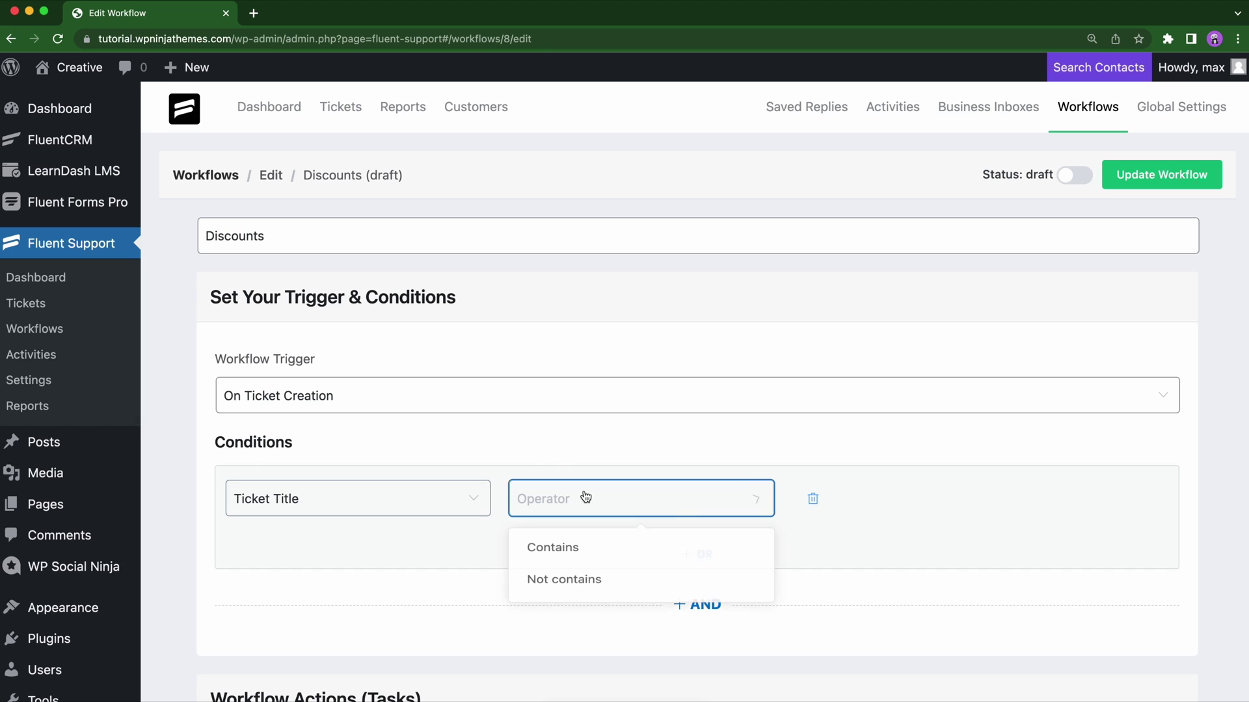
left_click(583, 551)
left_click(771, 507)
type("discount")
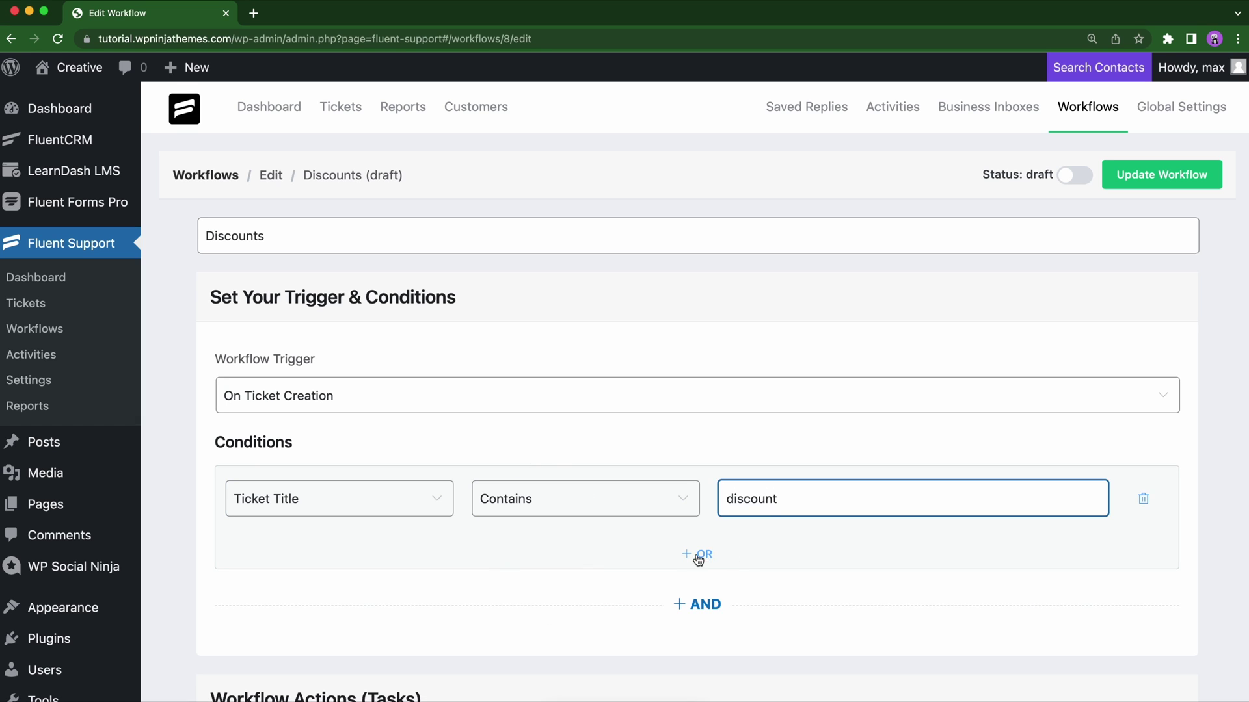
- Add an OR condition: Ticket Title contains 'offer'
left_click(699, 557)
left_click(474, 594)
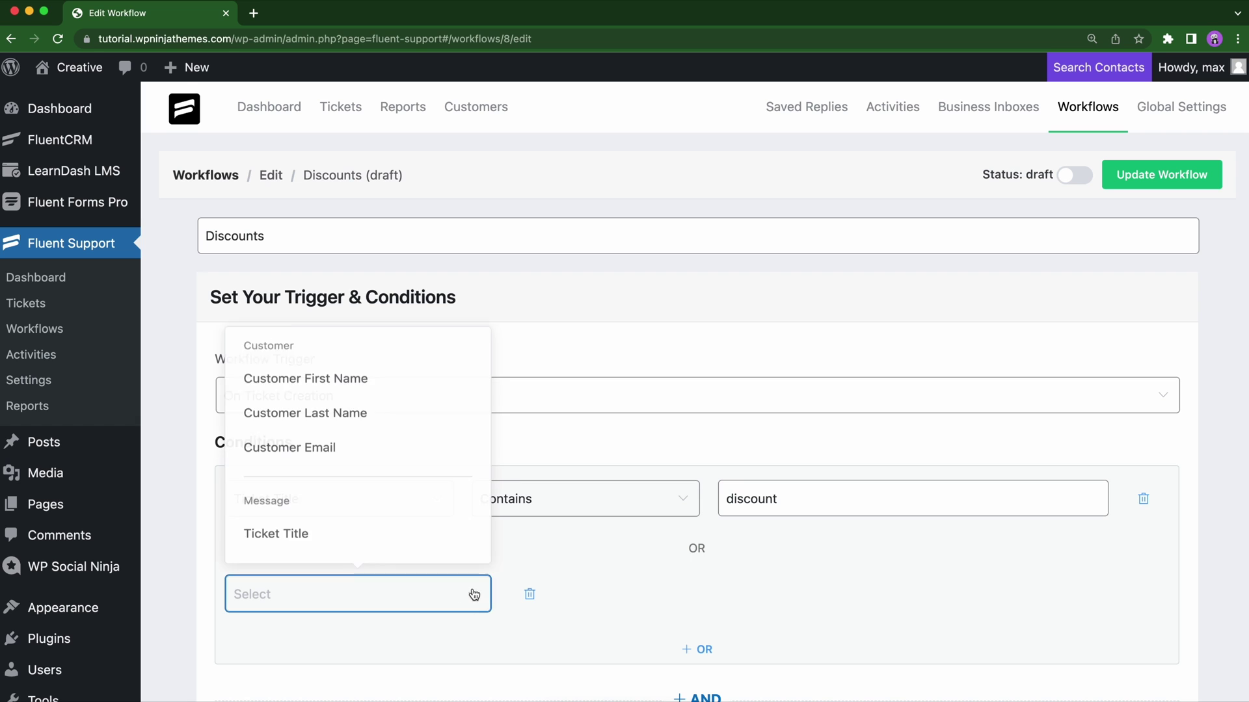
left_click(413, 540)
left_click(547, 593)
left_click(564, 507)
left_click(795, 587)
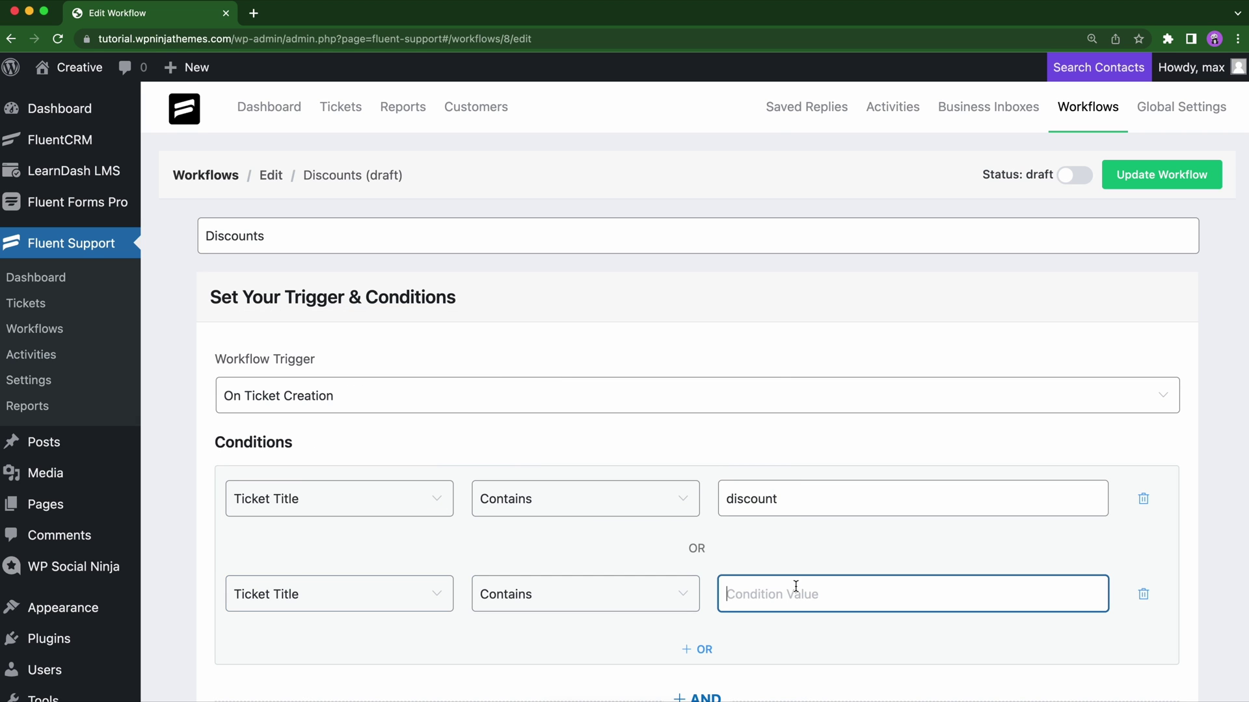
type("offer")
- Add an AND condition on Selected Product with the Equal operator
scroll(816, 572, "down", 5)
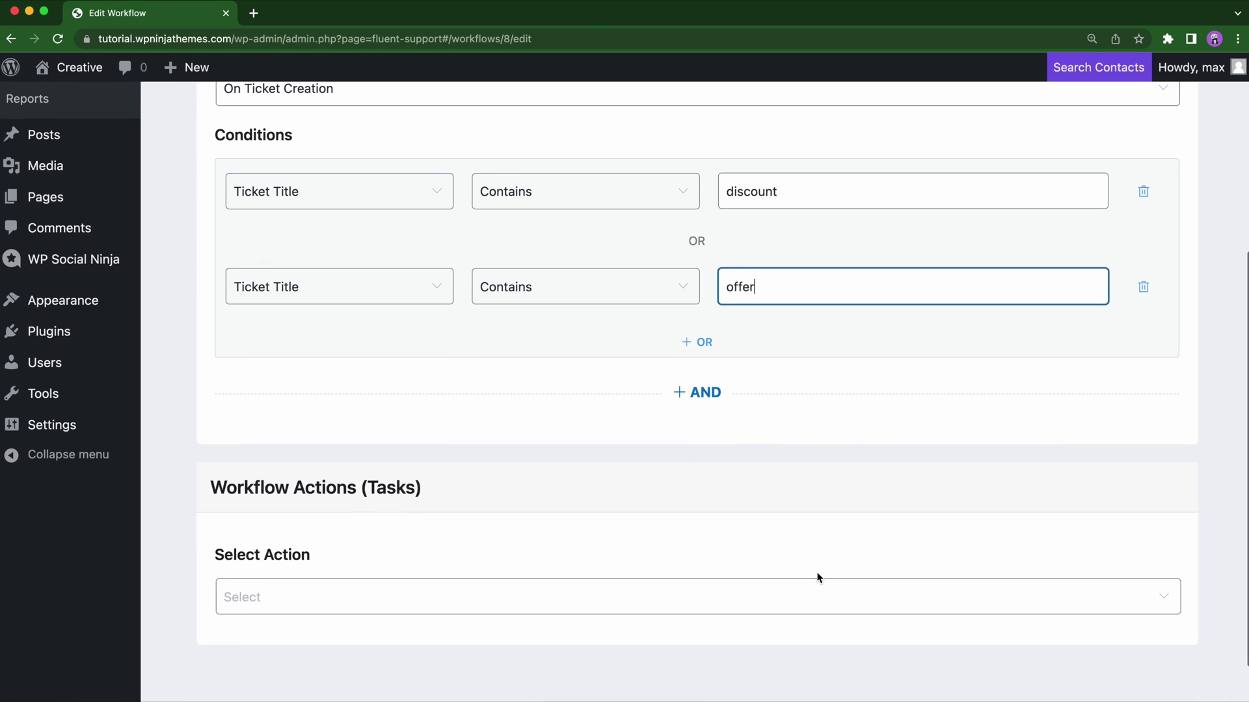
left_click(705, 391)
left_click(390, 463)
scroll(378, 353, "down", 5)
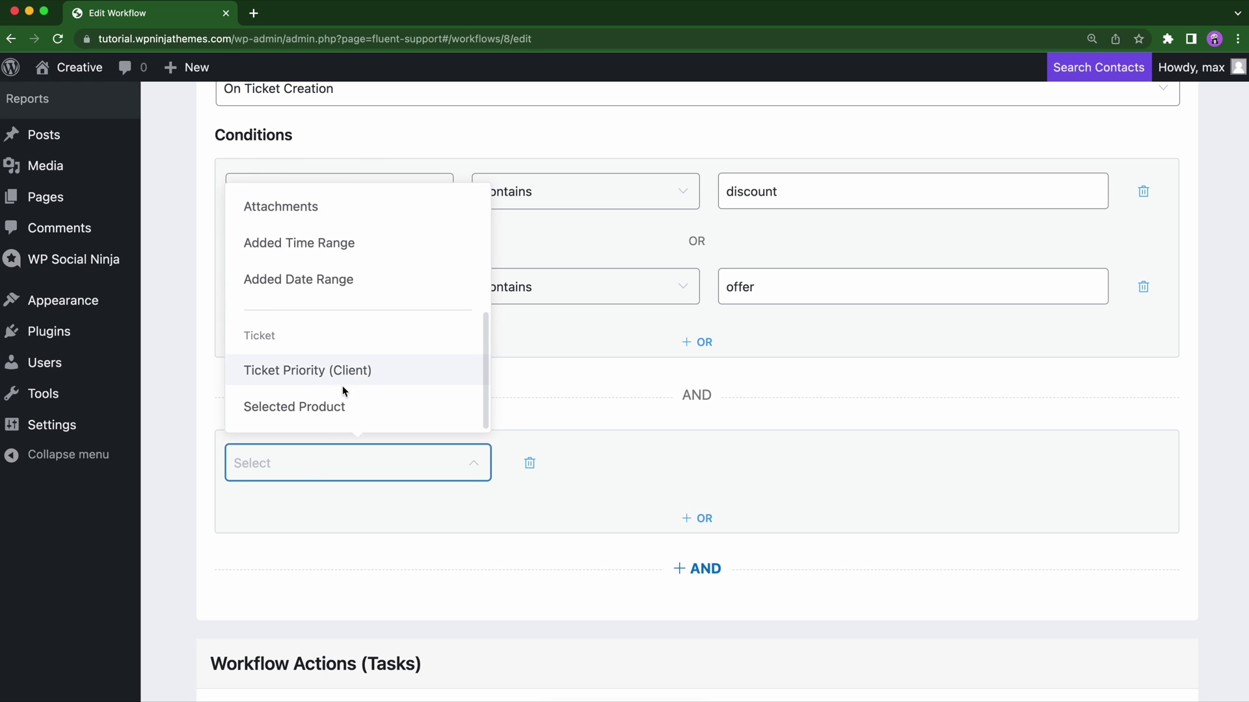
left_click(338, 408)
left_click(614, 462)
left_click(580, 515)
left_click(873, 471)
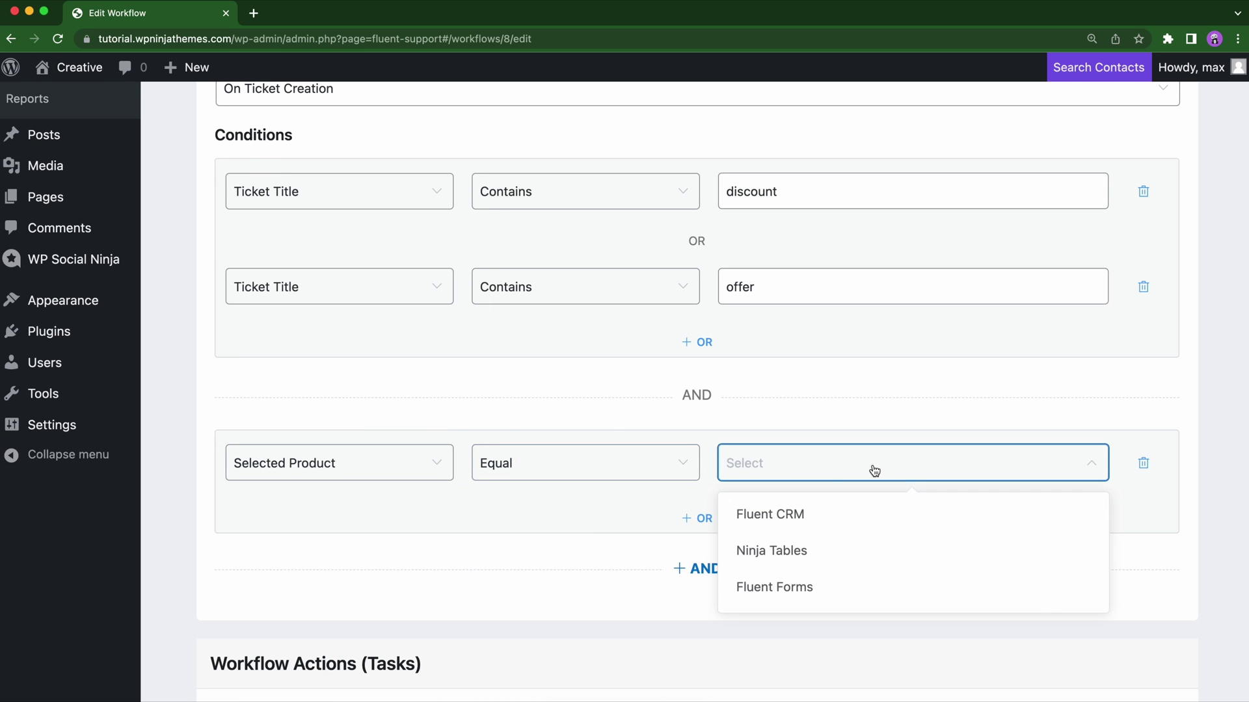
- Match product Fluent Forms and add an Add Tag(s) action applying the Discount tag
left_click(792, 588)
scroll(792, 595, "down", 5)
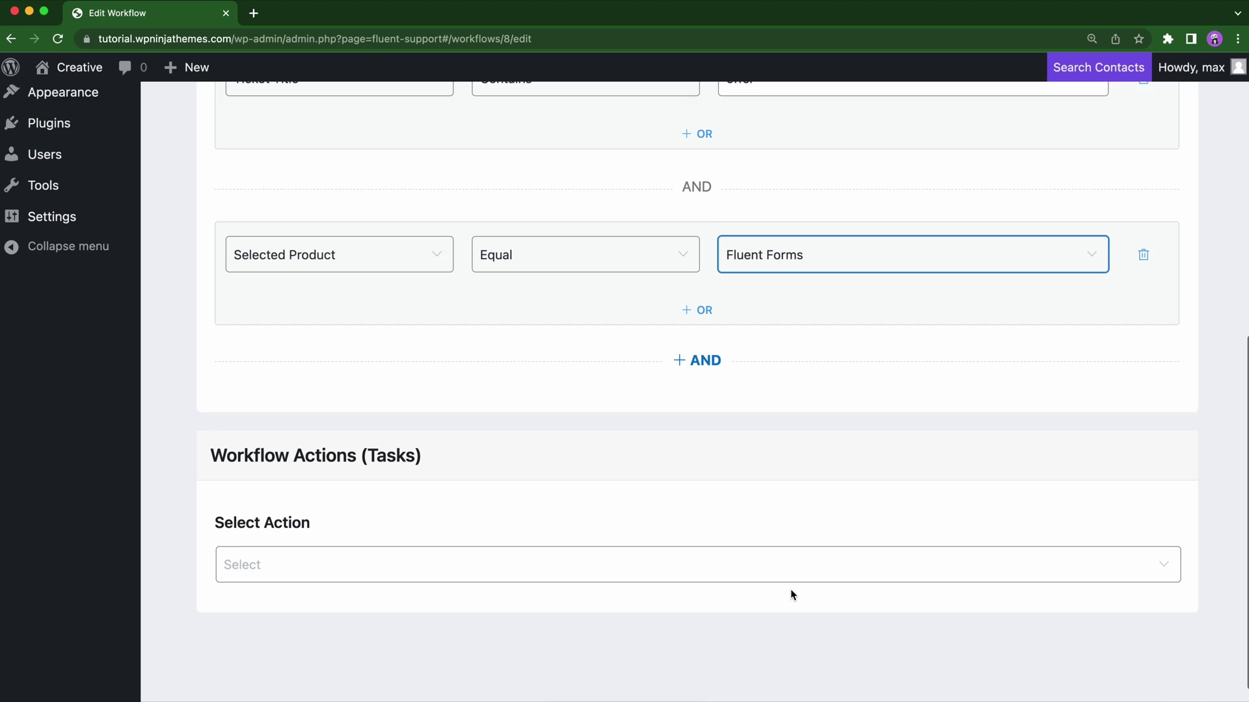
left_click(793, 552)
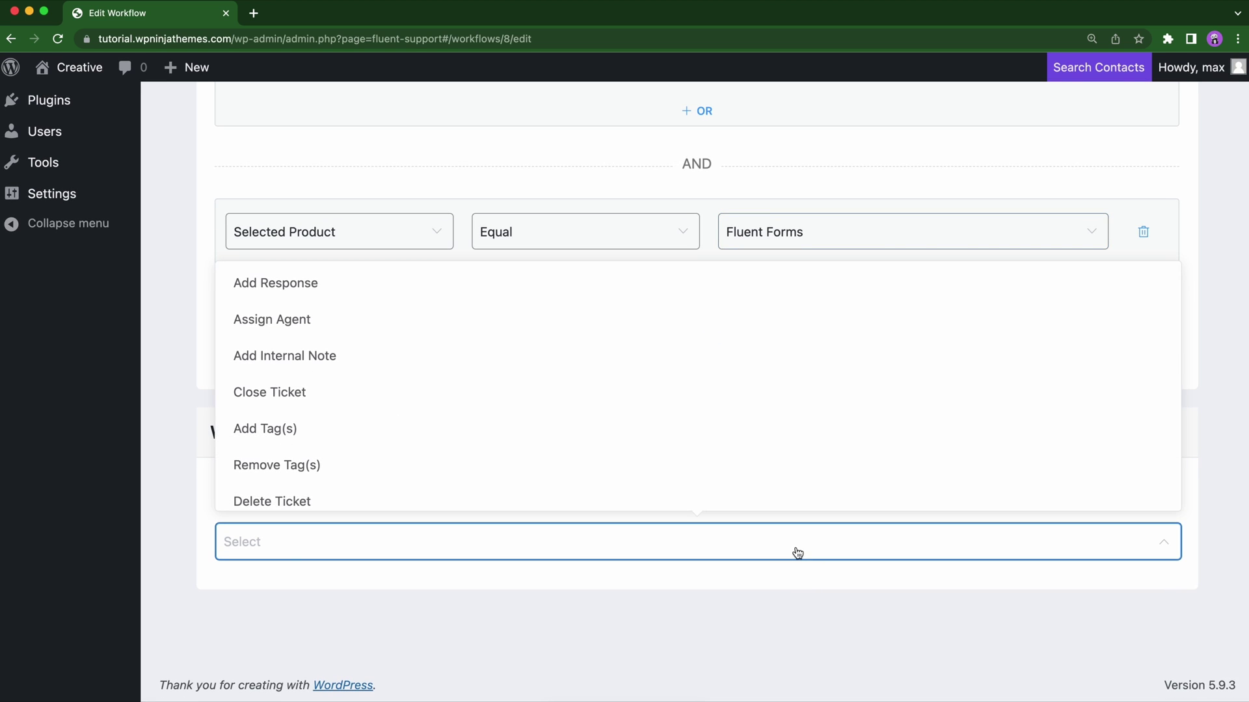
left_click(489, 443)
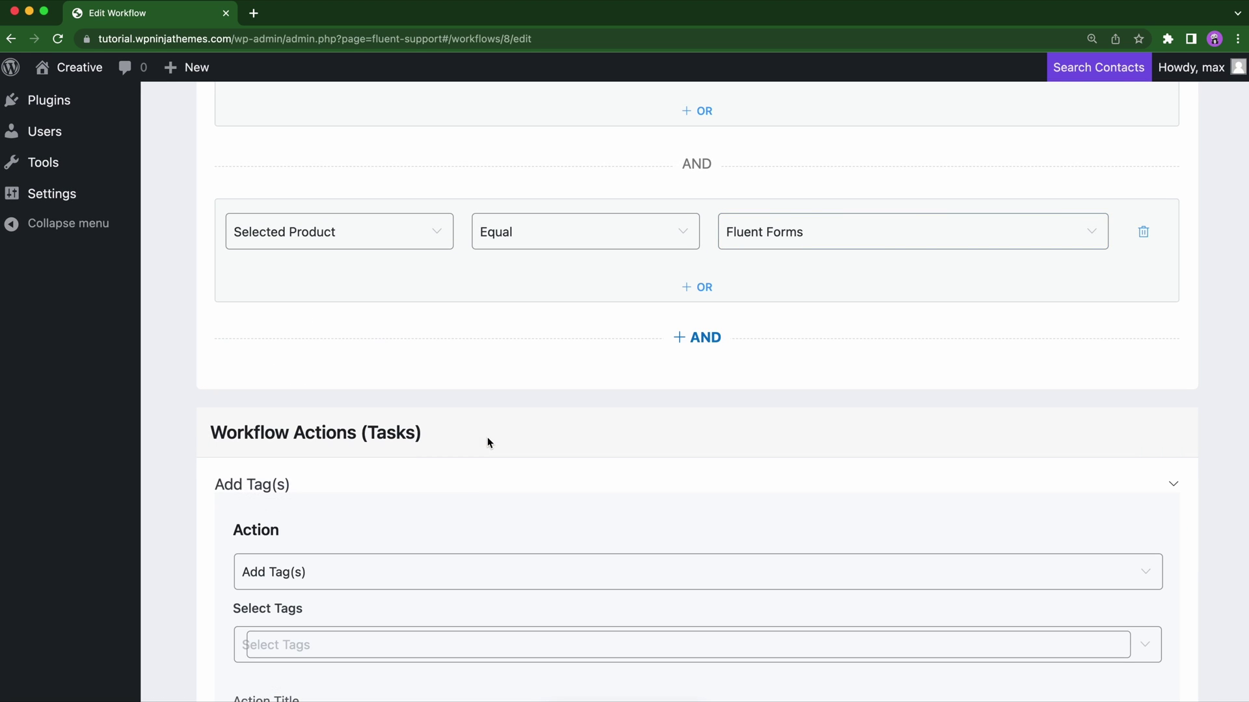
scroll(443, 485, "down", 4)
scroll(432, 451, "down", 1)
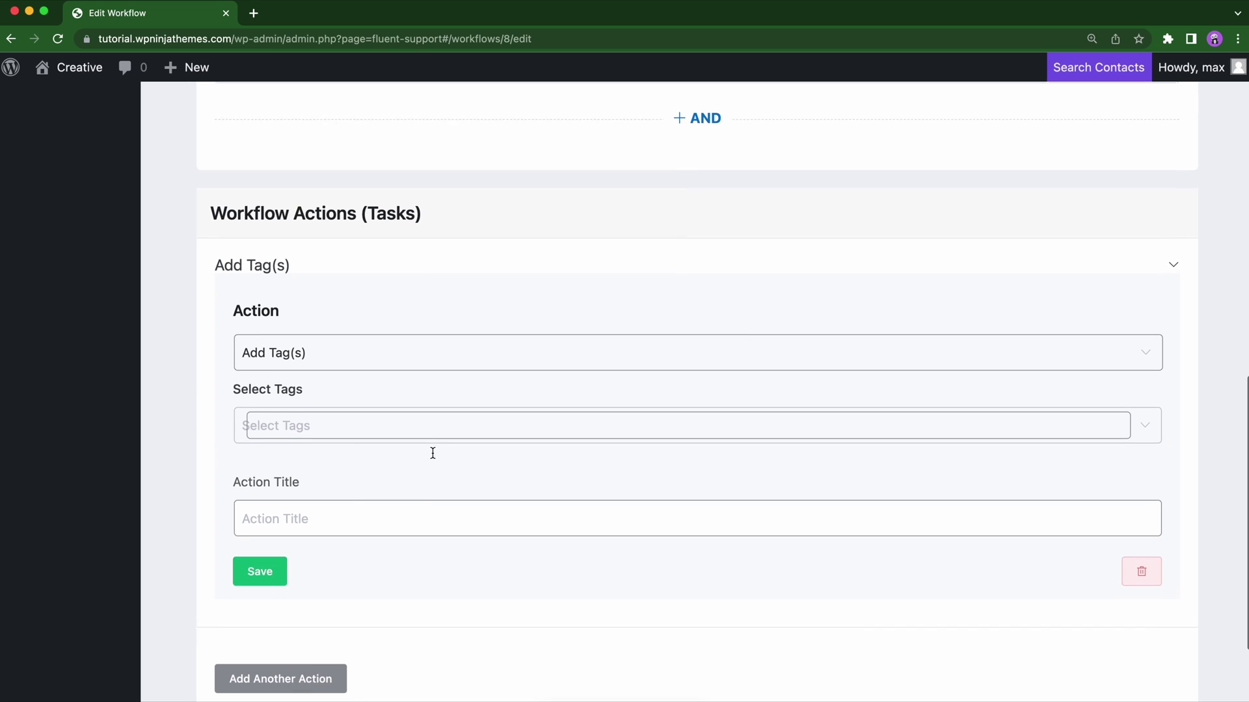
left_click(436, 399)
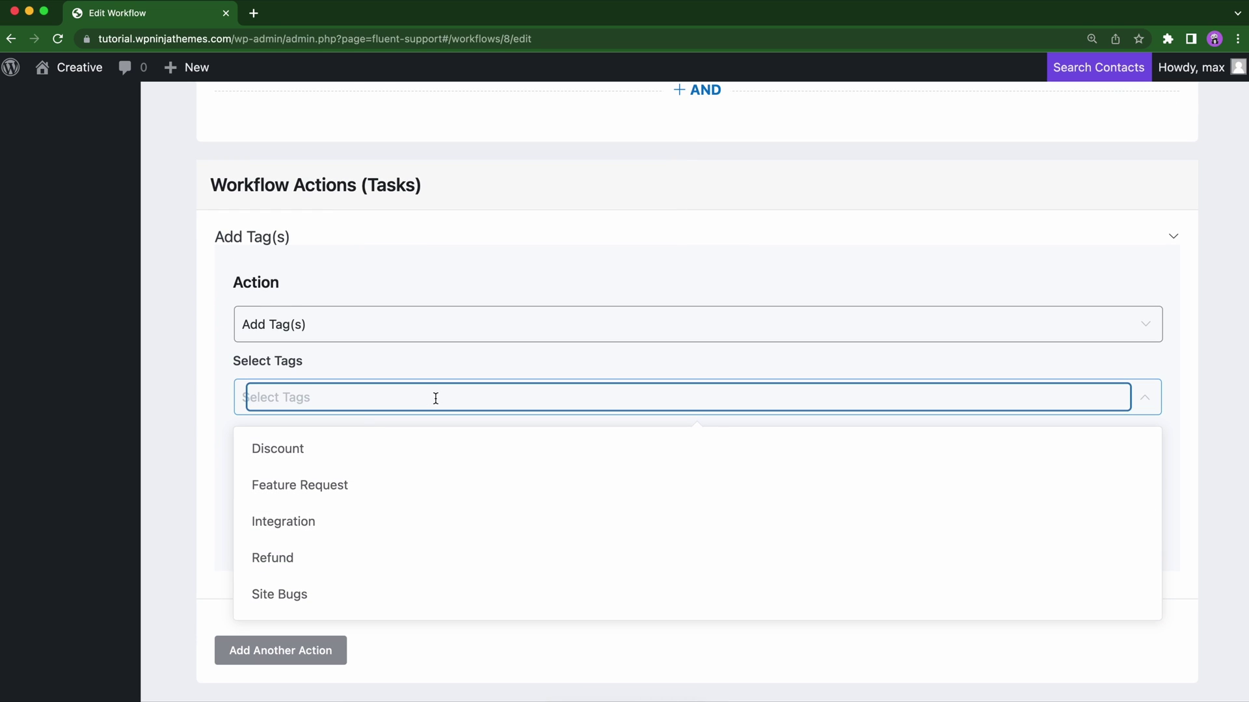
left_click(391, 446)
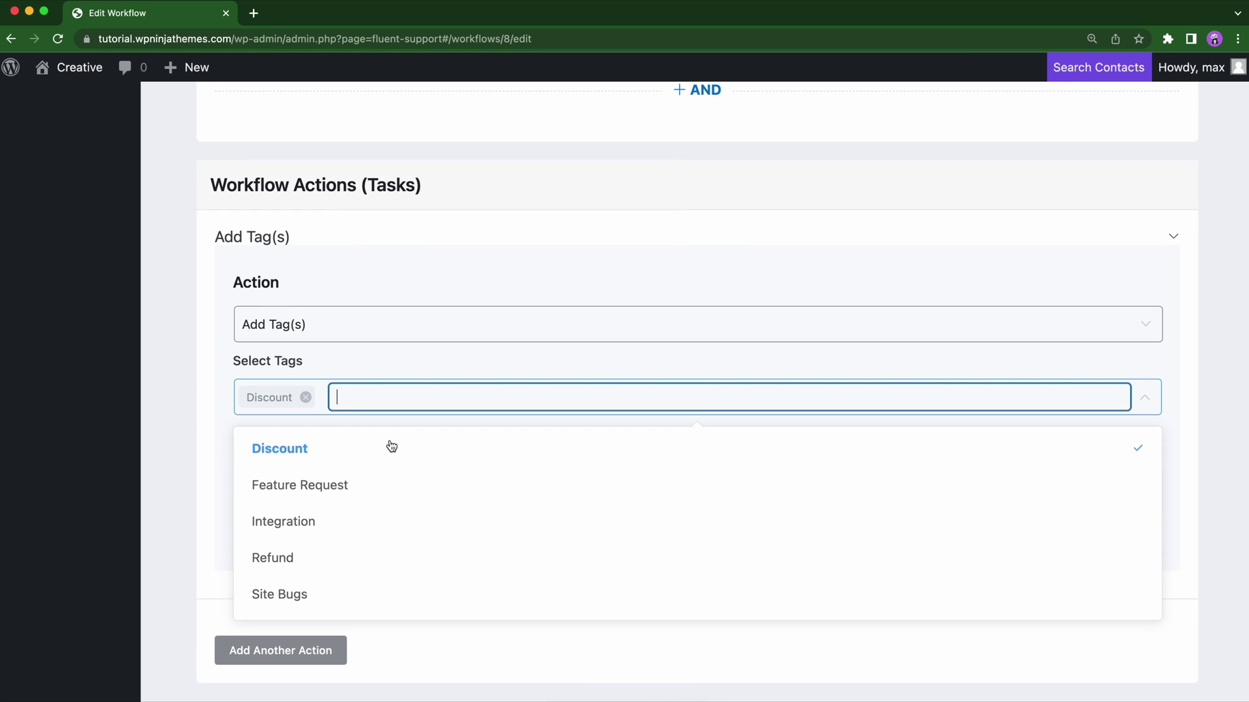
left_click(217, 457)
- Give the action a title, save it, and publish the Discounts workflow
left_click(343, 482)
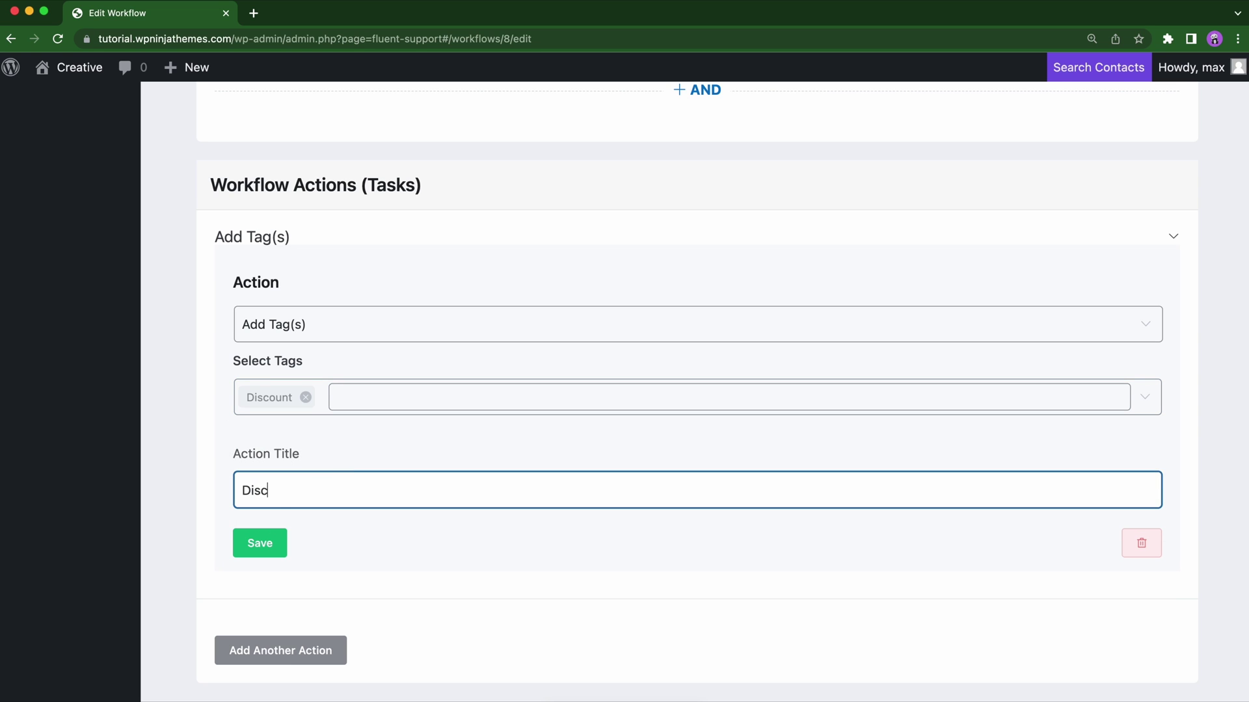
left_click(284, 546)
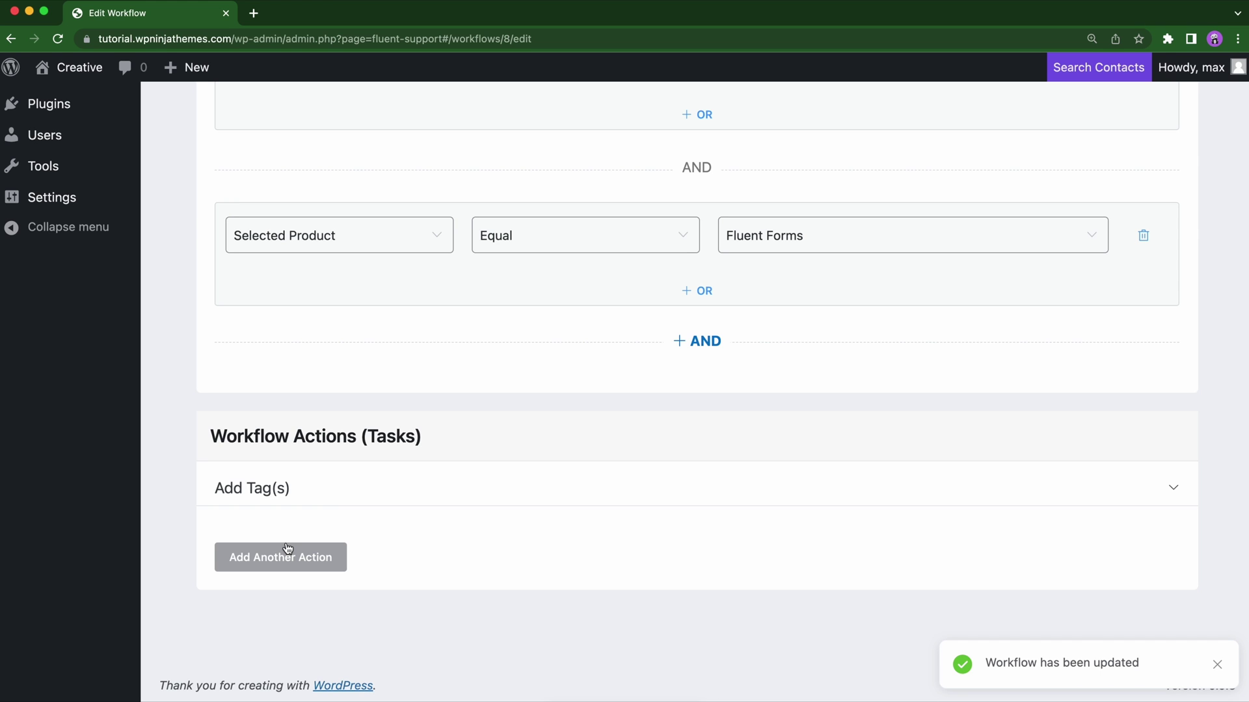
scroll(287, 549, "up", 10)
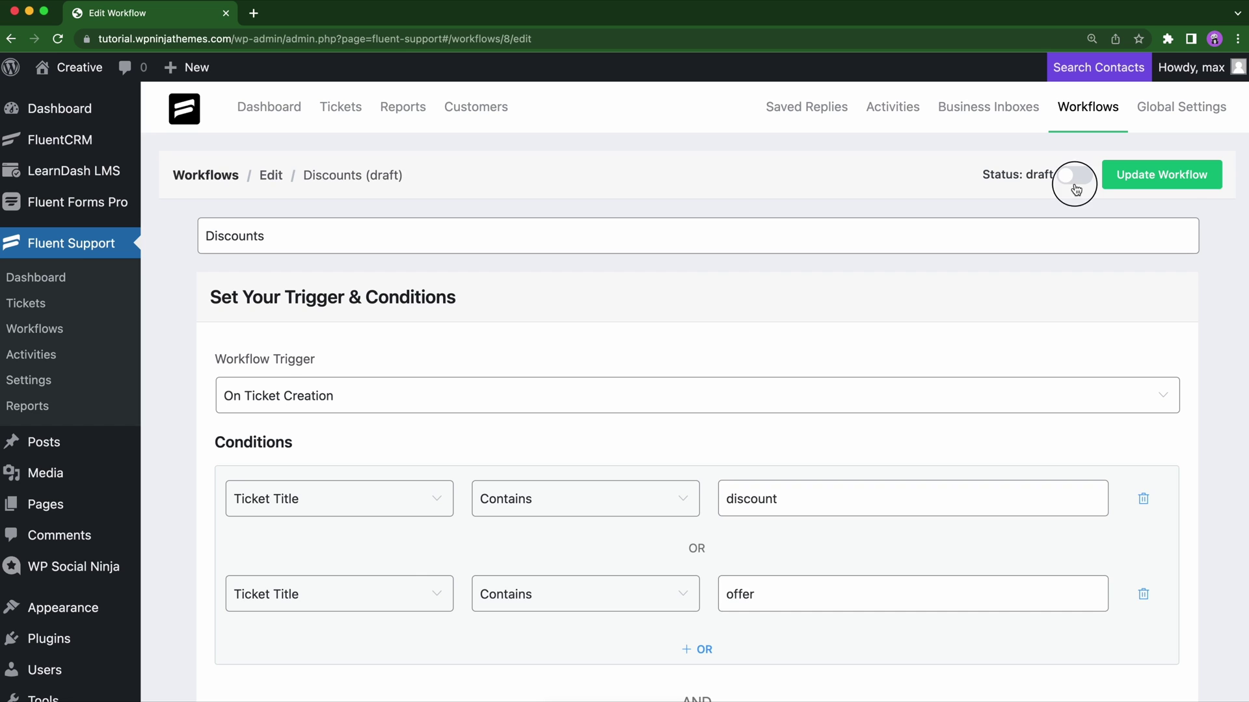
left_click(1075, 188)
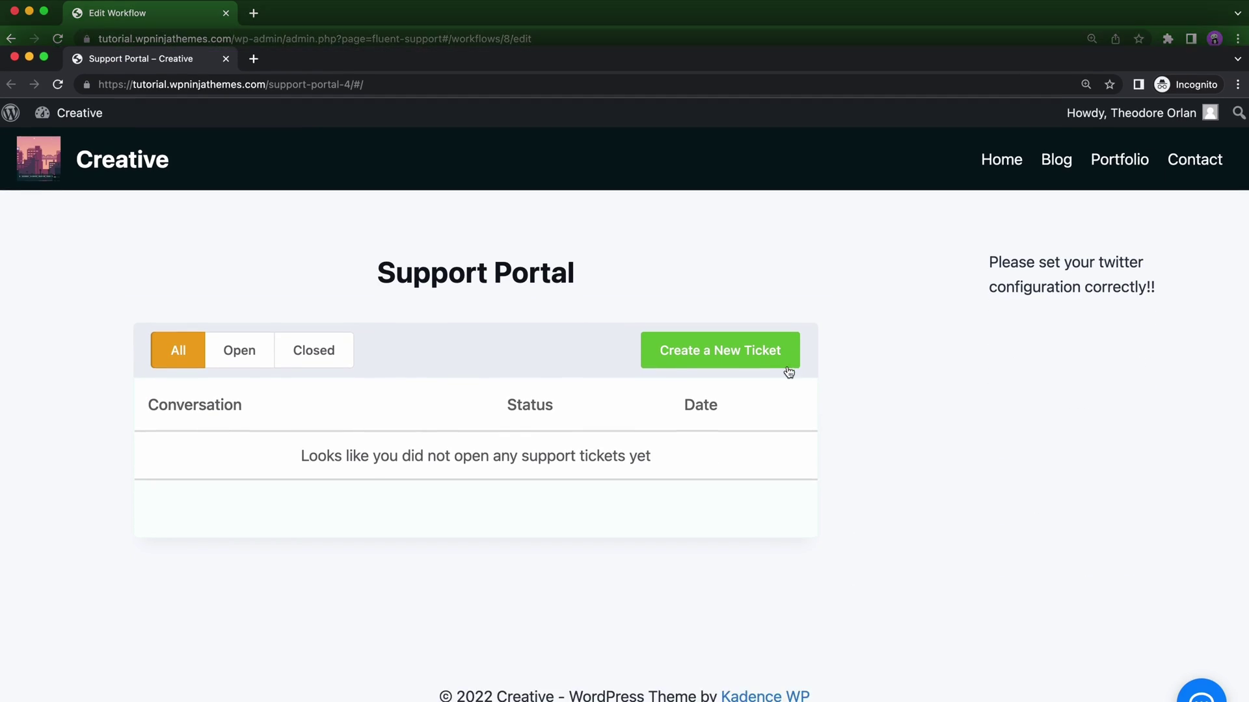
- Submit a new Discount ticket for Fluent Forms with Medium priority from the portal
left_click(741, 310)
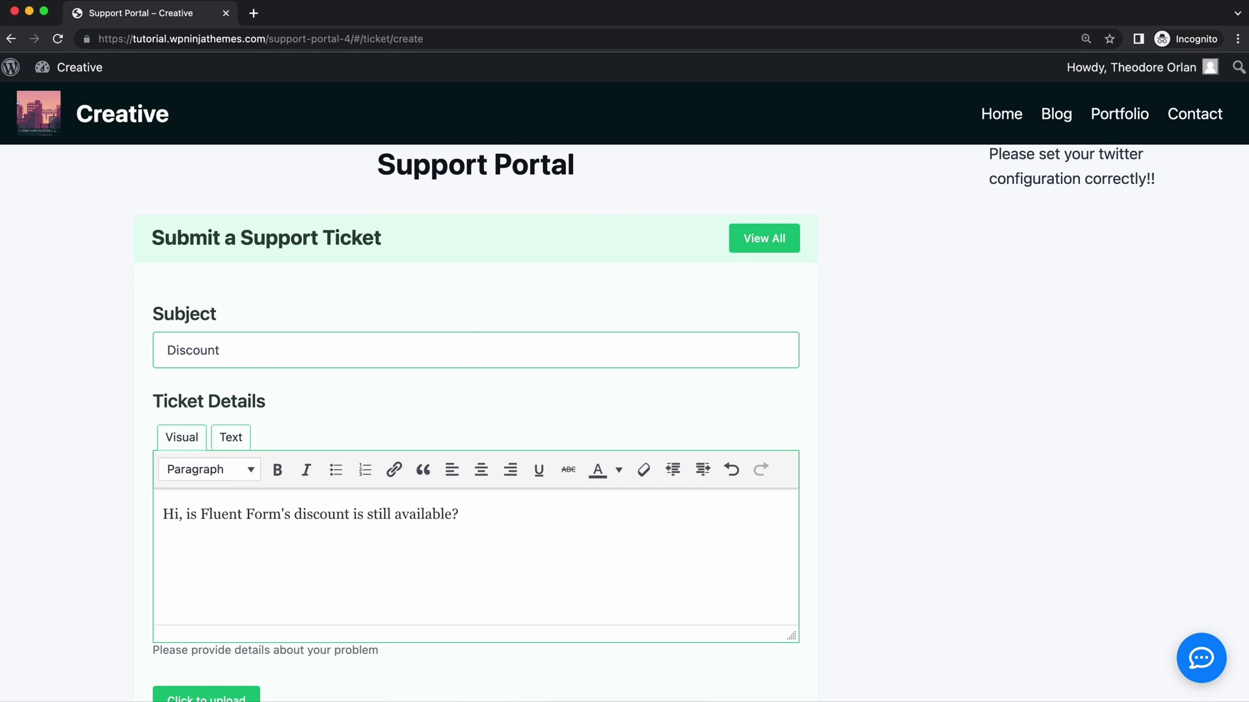
scroll(182, 591, "down", 5)
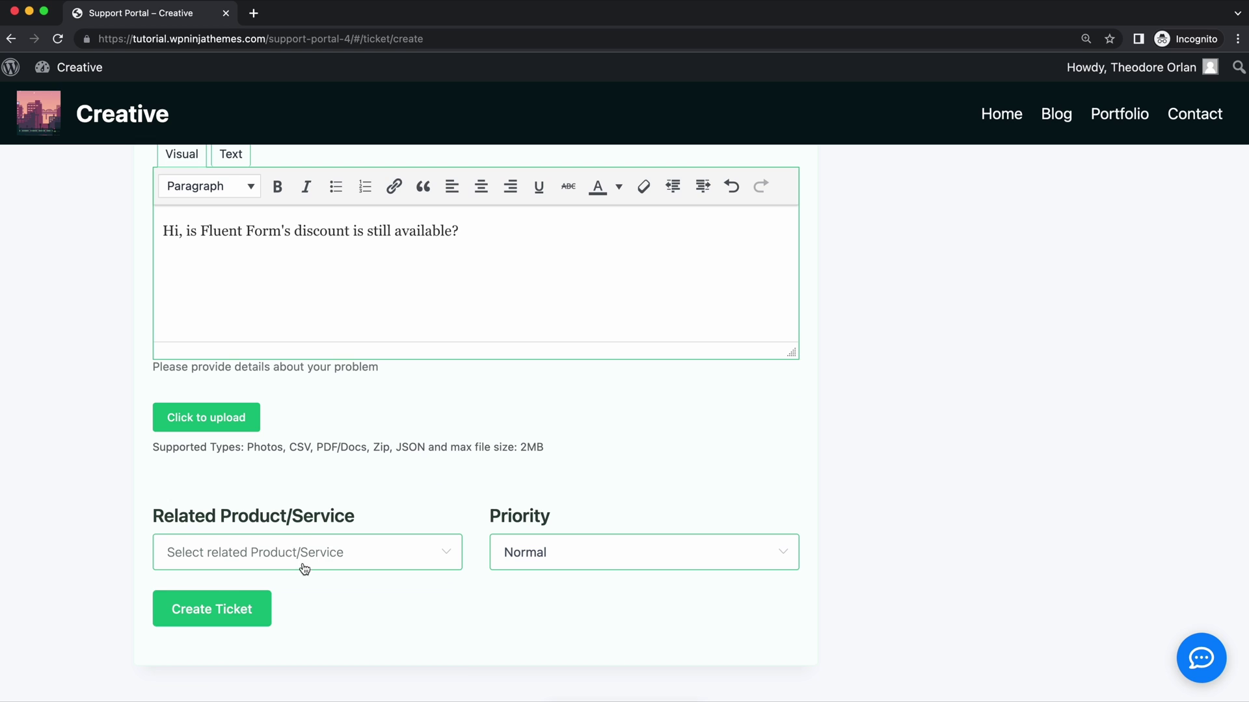
left_click(304, 569)
left_click(242, 666)
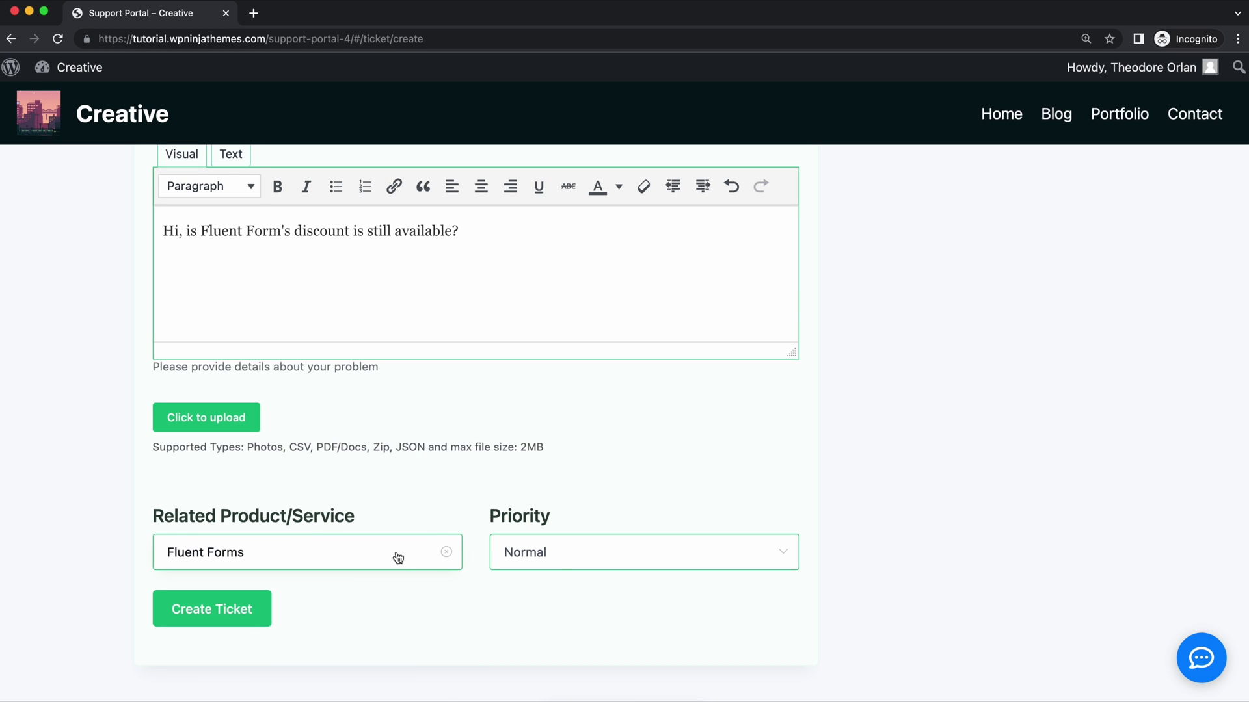
left_click(553, 546)
left_click(532, 635)
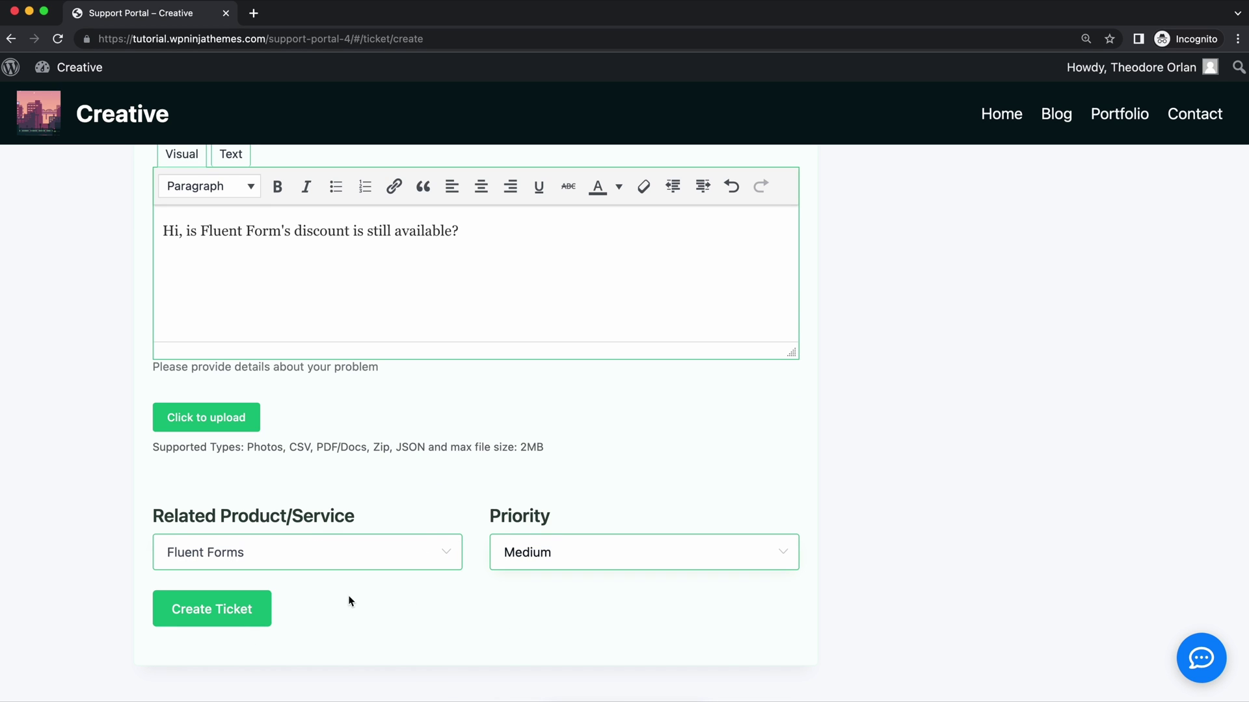
left_click(263, 613)
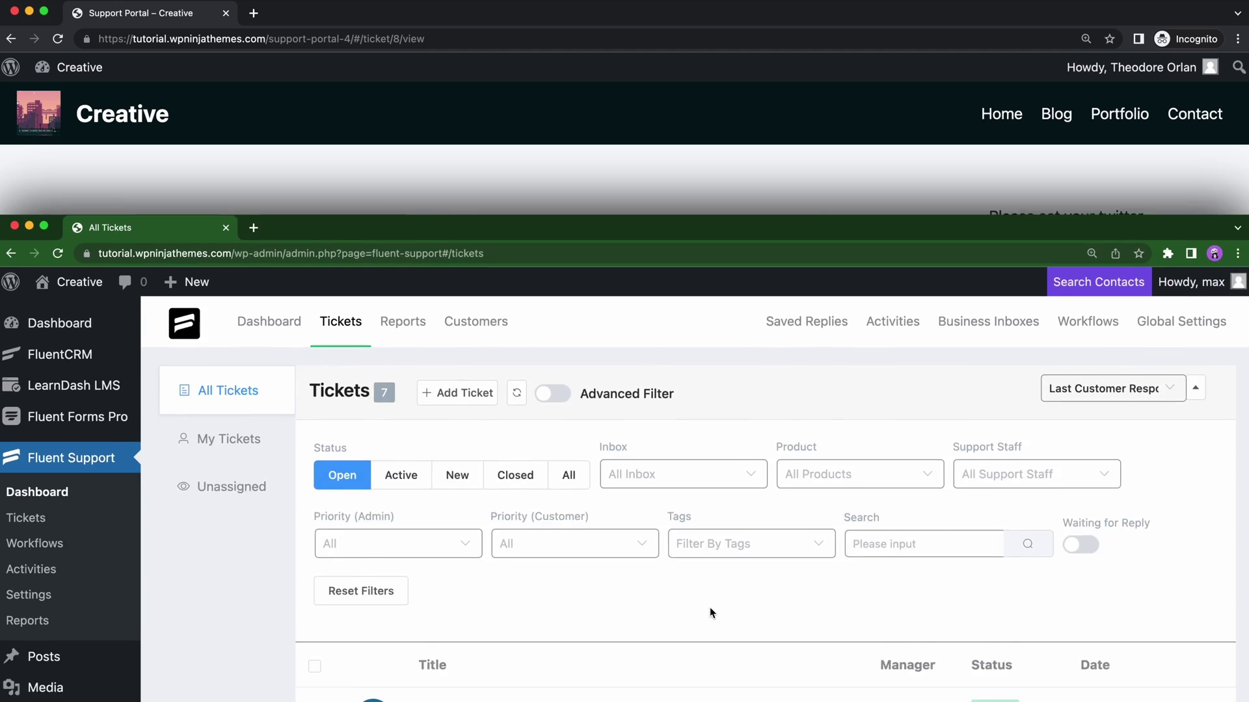
- Filter All Tickets by the Discount tag and confirm ticket #8 carries it
scroll(711, 398, "down", 5)
scroll(710, 398, "down", 1)
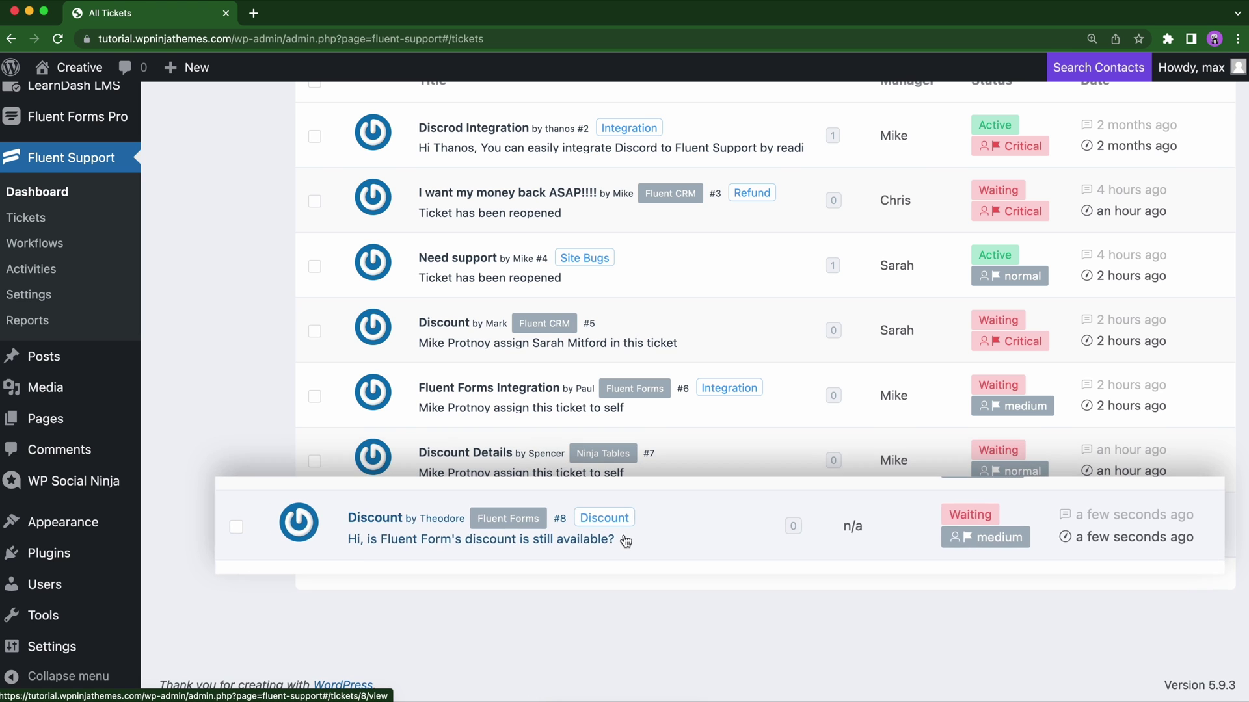
scroll(797, 423, "up", 4)
scroll(797, 423, "up", 2)
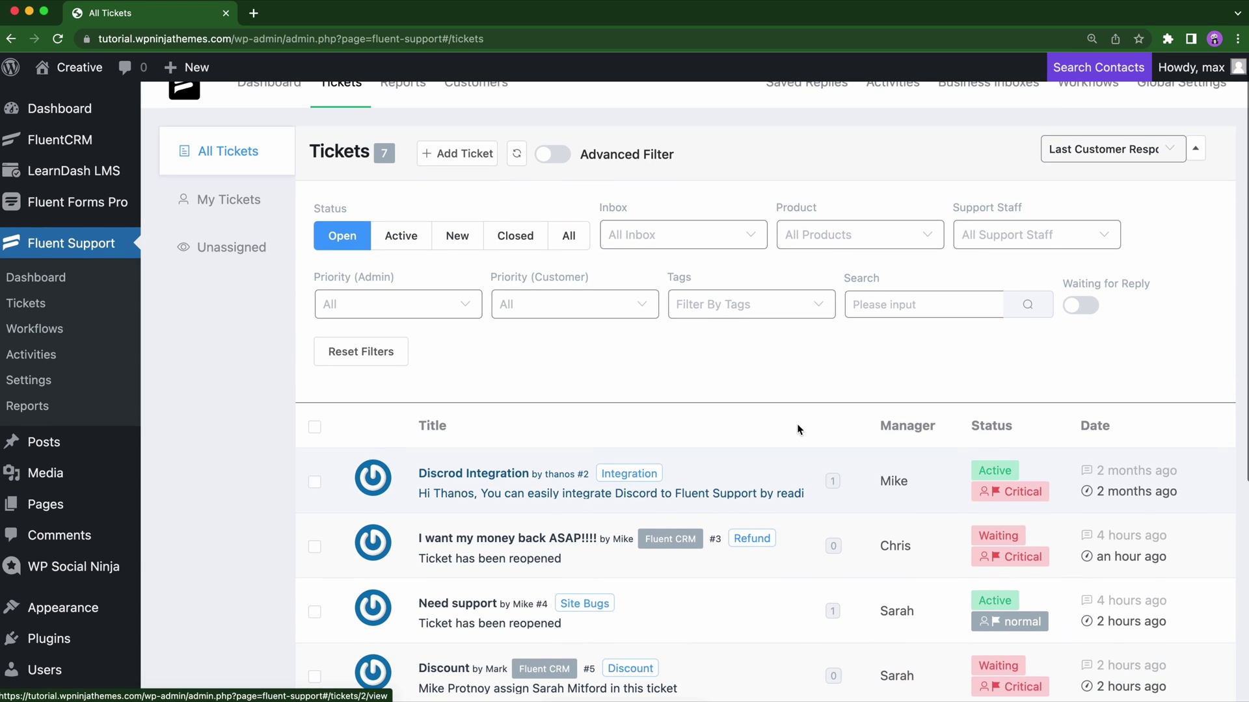
left_click(740, 330)
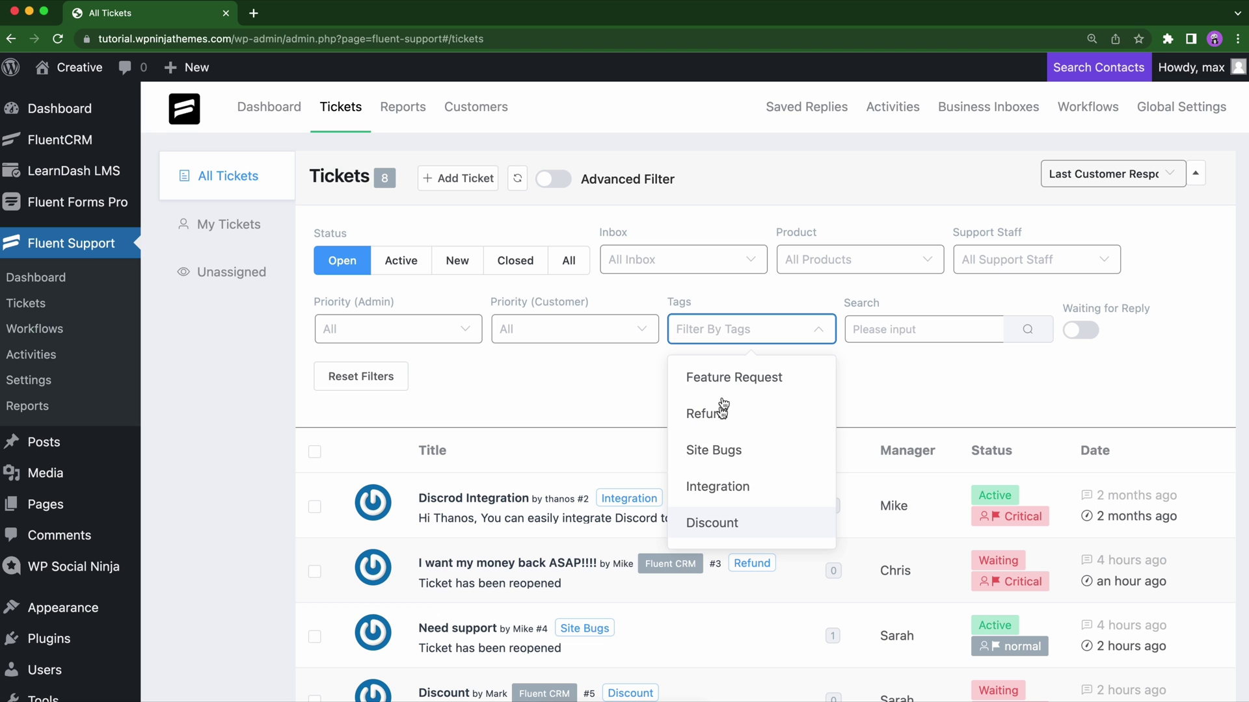
left_click(711, 524)
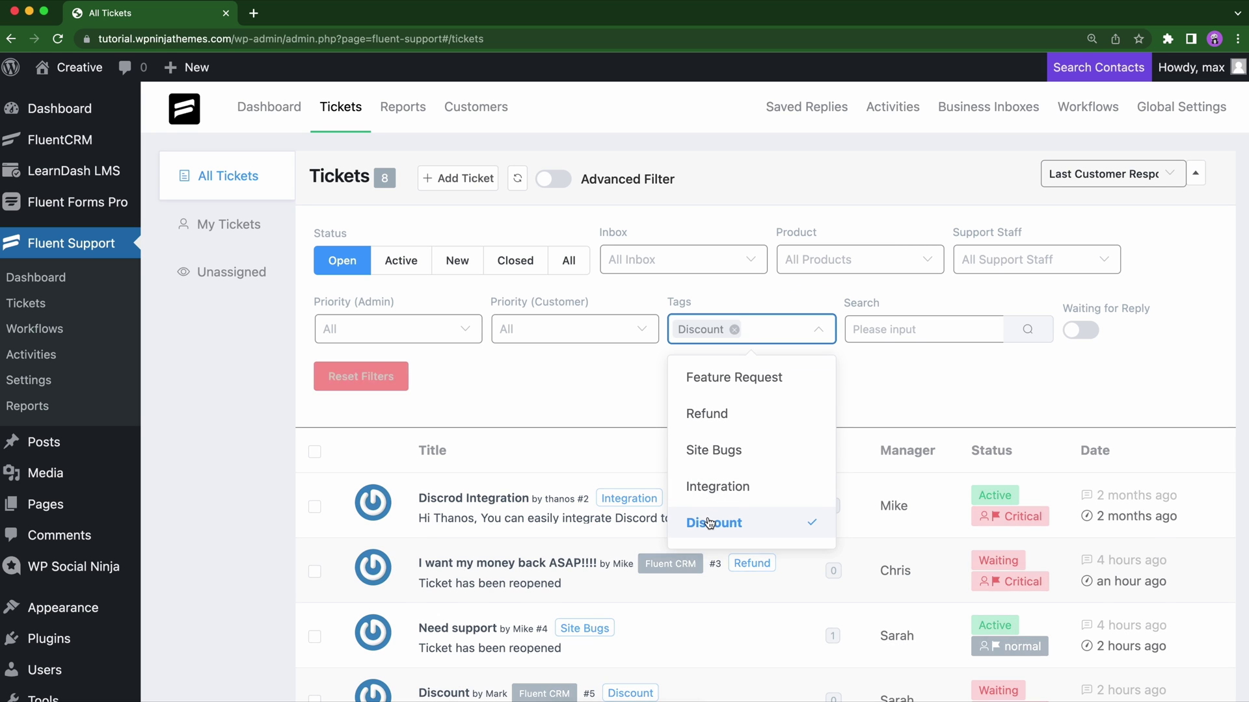
left_click(640, 408)
scroll(637, 407, "down", 1)
scroll(637, 406, "down", 2)
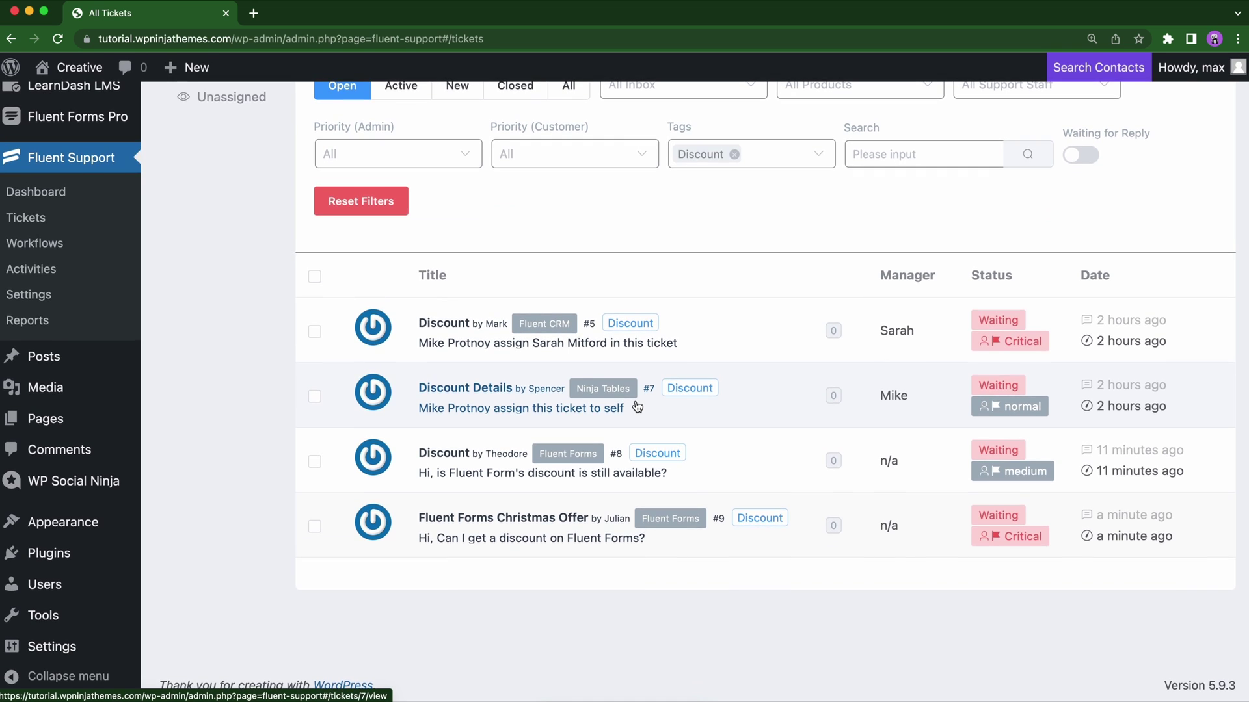
scroll(637, 406, "up", 1)
scroll(636, 407, "up", 1)
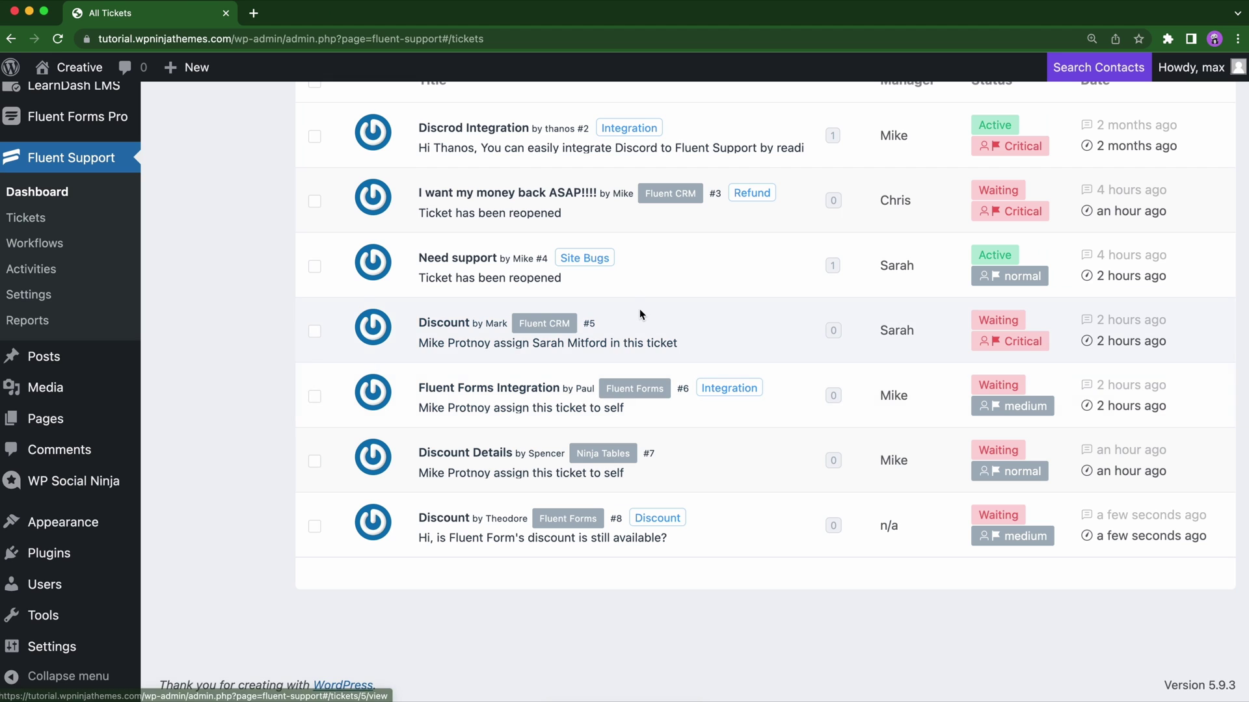
- Add the Discount tag to ticket #5 and return to All Tickets
left_click(638, 309)
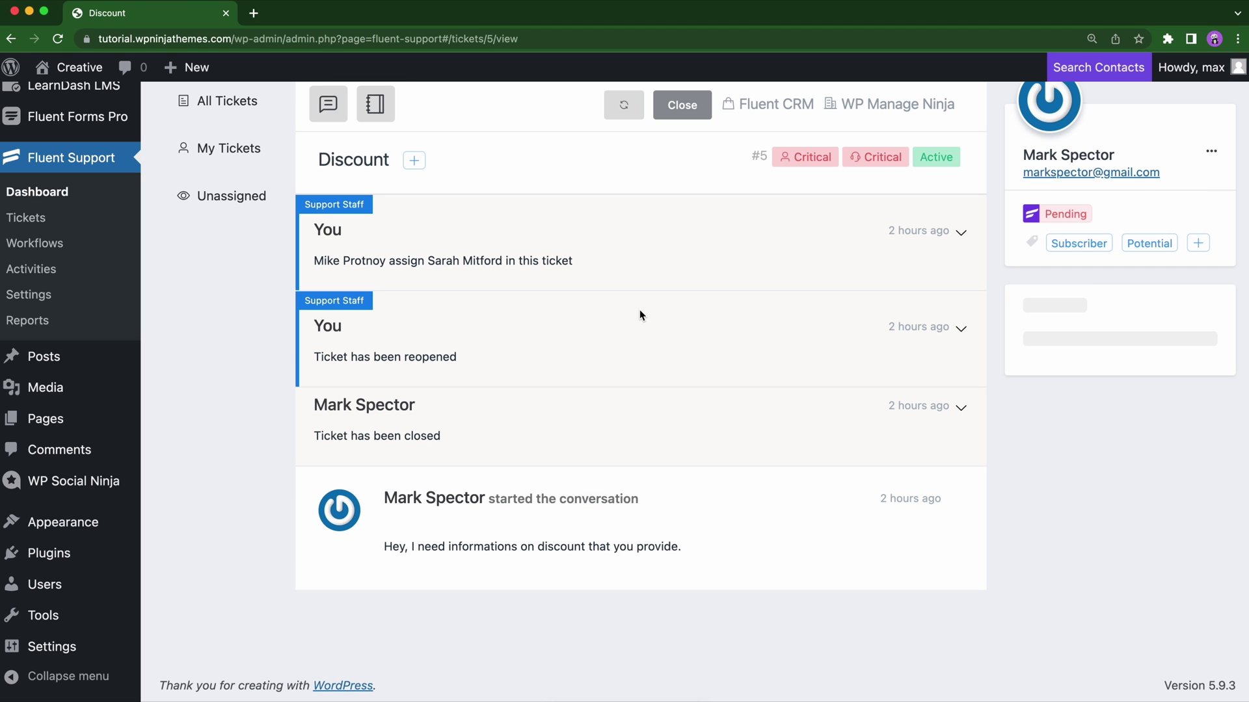
scroll(639, 310, "up", 1)
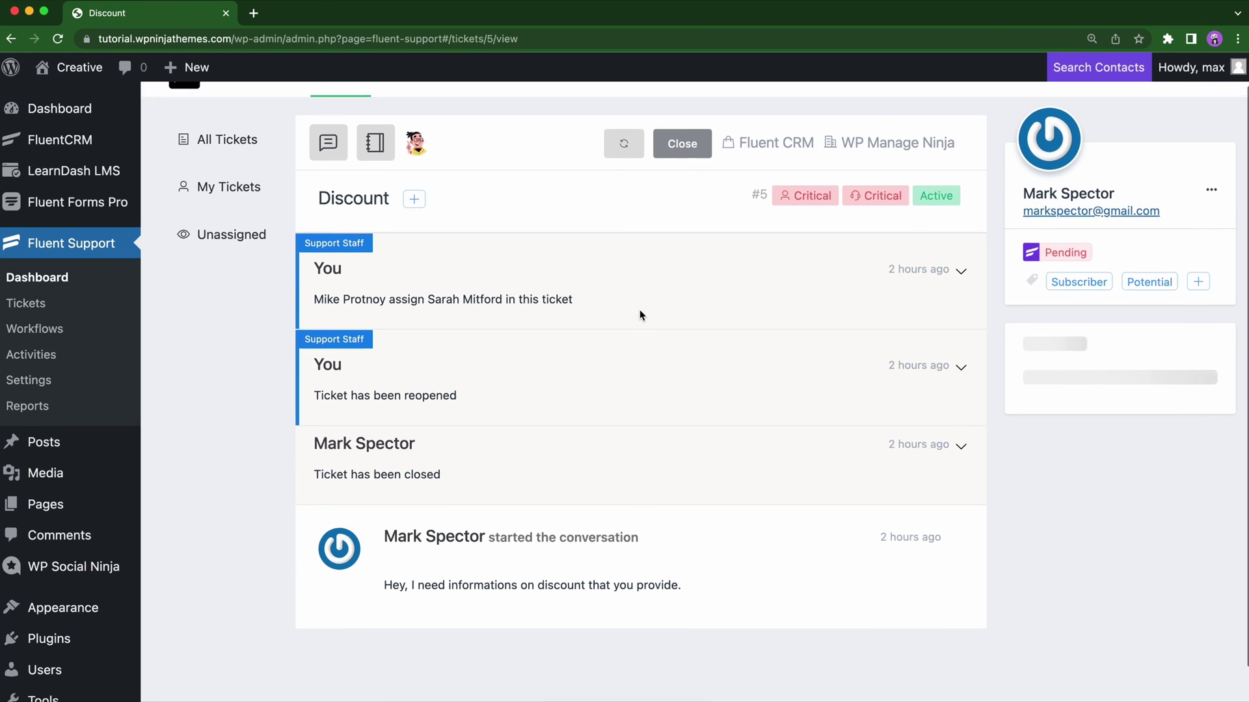
left_click(415, 235)
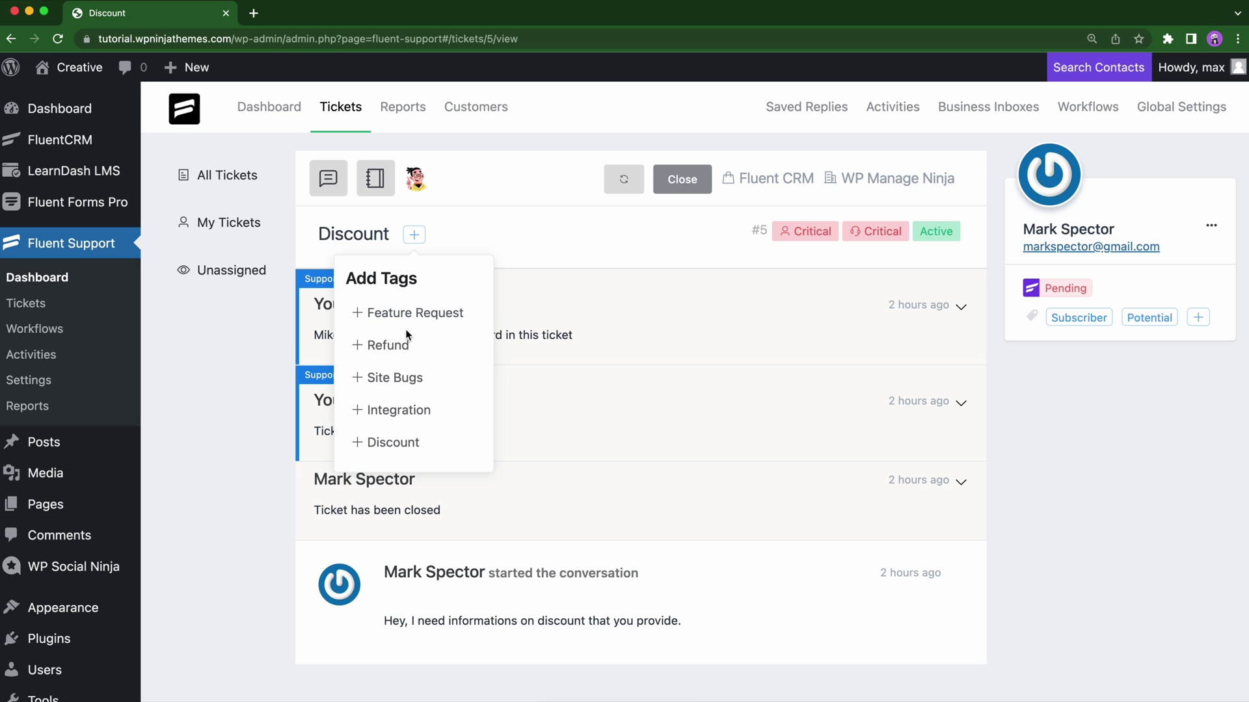
left_click(410, 442)
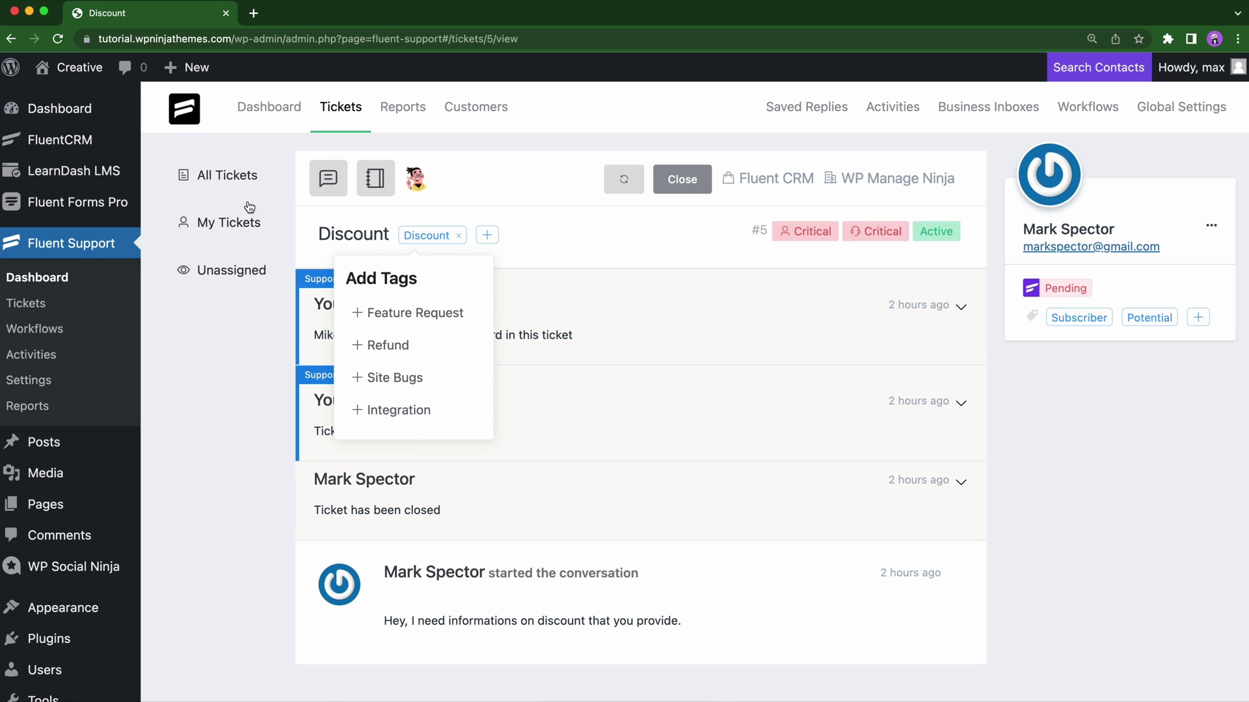
left_click(234, 181)
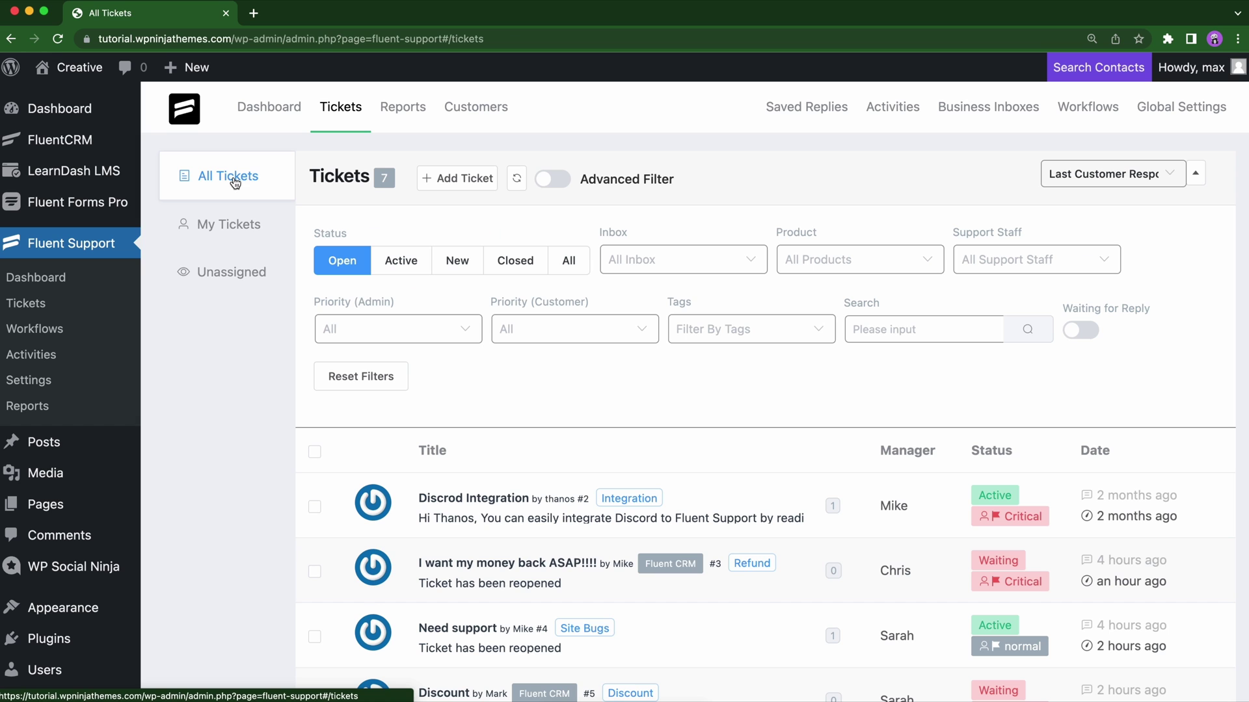
scroll(627, 478, "down", 2)
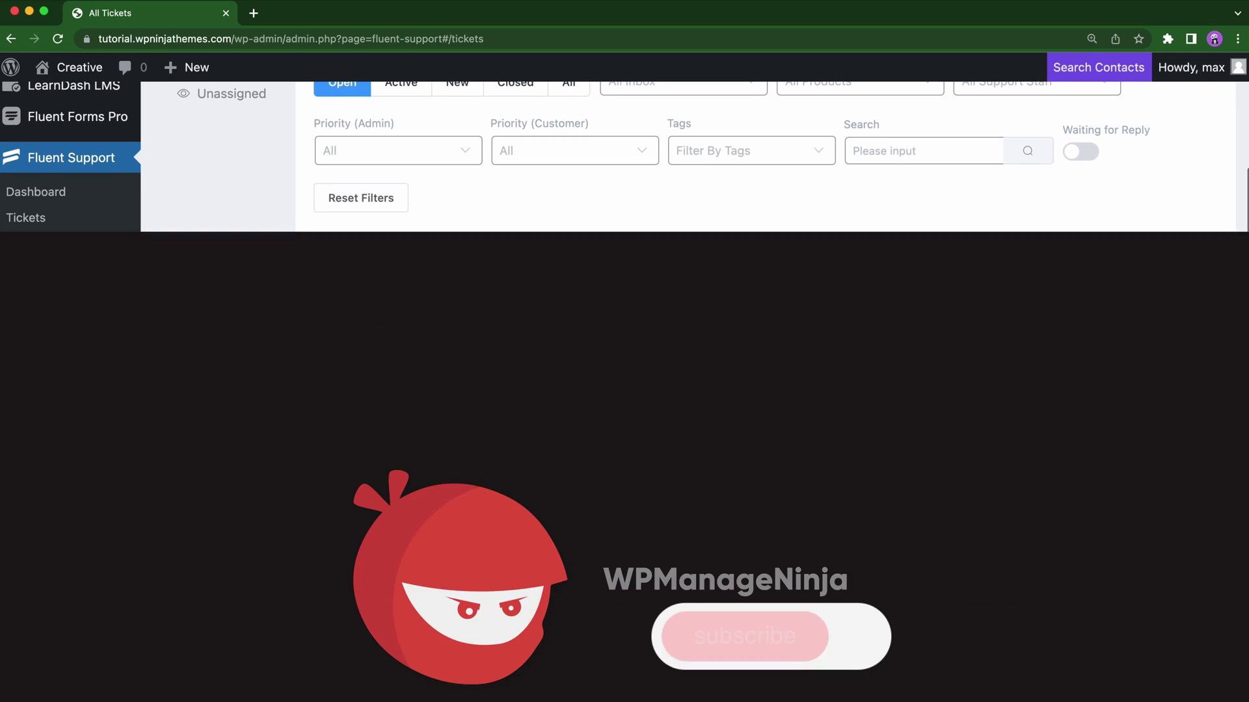